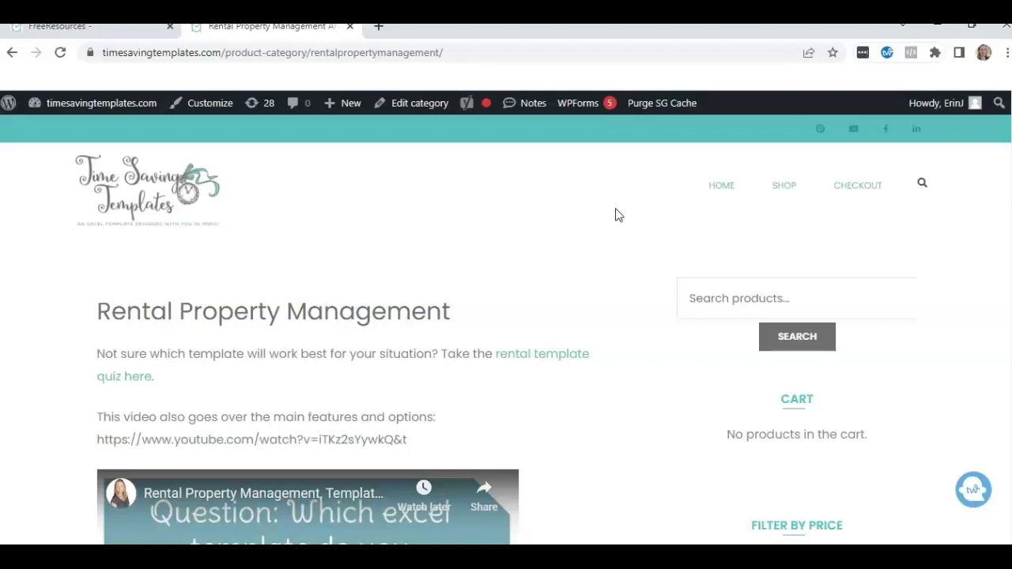
Step: Switch to the landlord rental workbook and look over the Rental Property 1 sheet
left_click(575, 216)
left_click(599, 327)
key("alt+Tab")
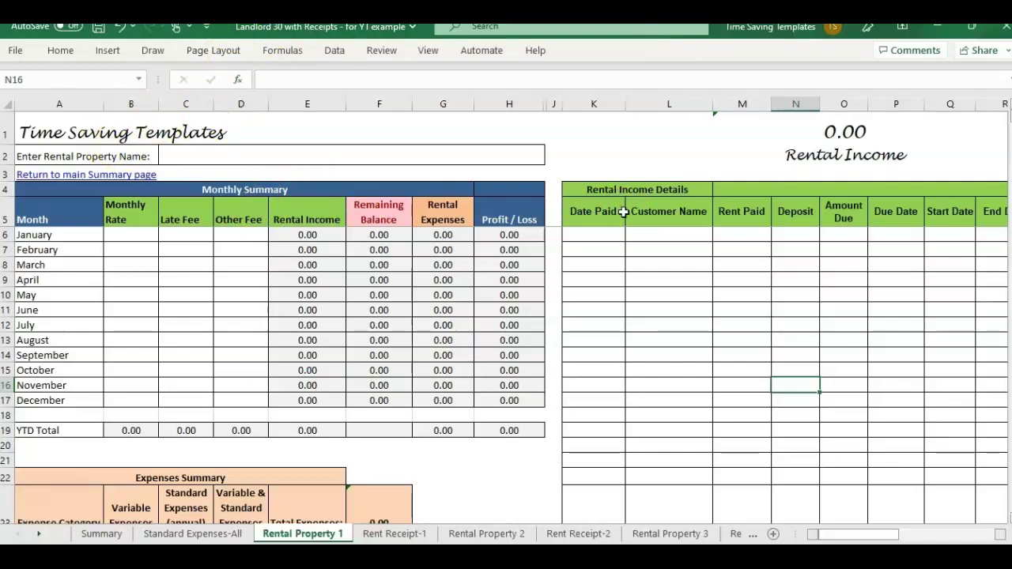
left_click(635, 281)
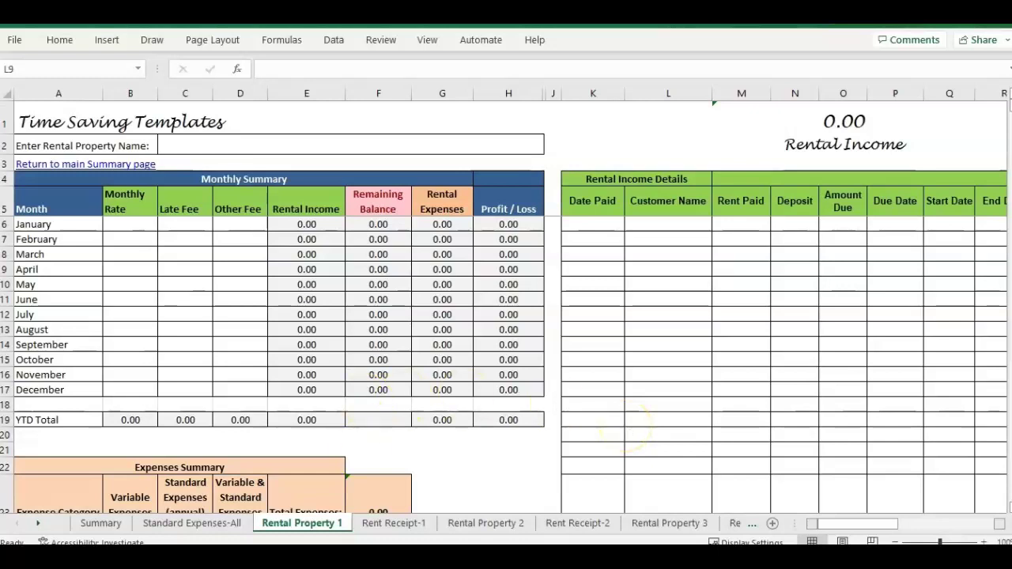
left_click(501, 300)
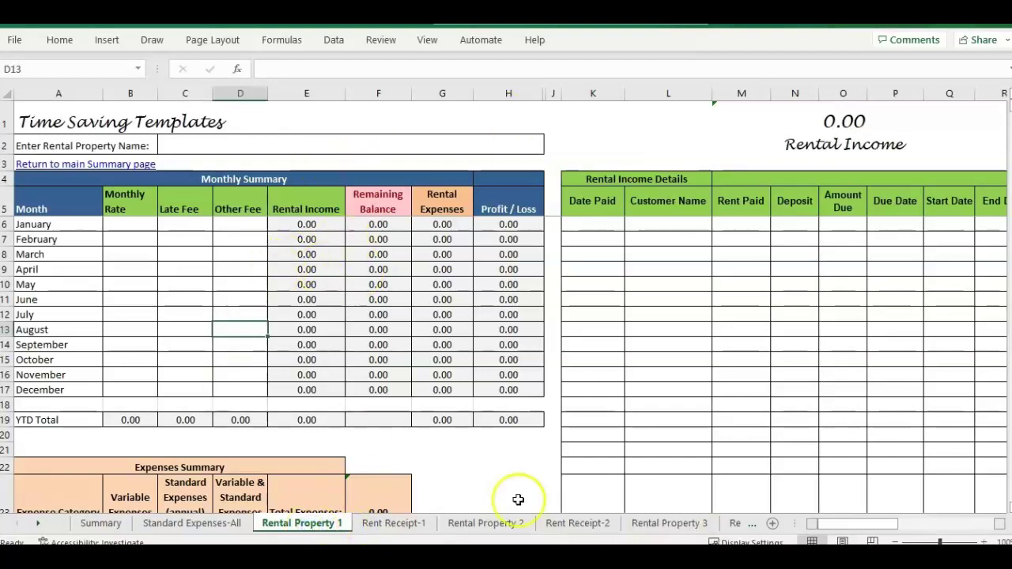
left_click(688, 448)
left_click_drag(835, 526, 889, 522)
Step: Check the Expense Category dropdown list and close it without choosing a category
left_click(692, 283)
left_click(766, 285)
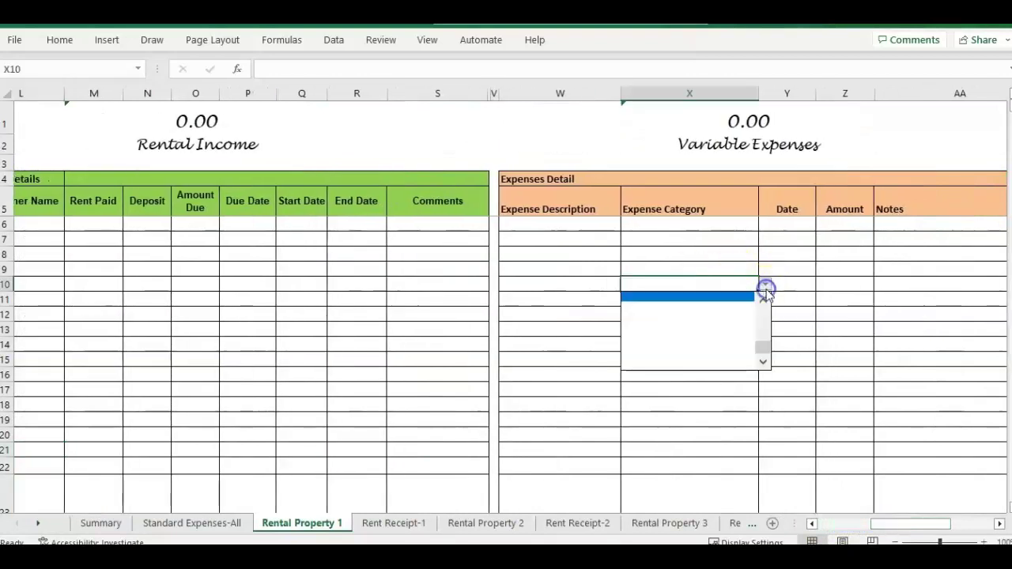
mouse_move(766, 302)
left_mouse_down()
mouse_move(767, 327)
mouse_move(766, 296)
left_mouse_up()
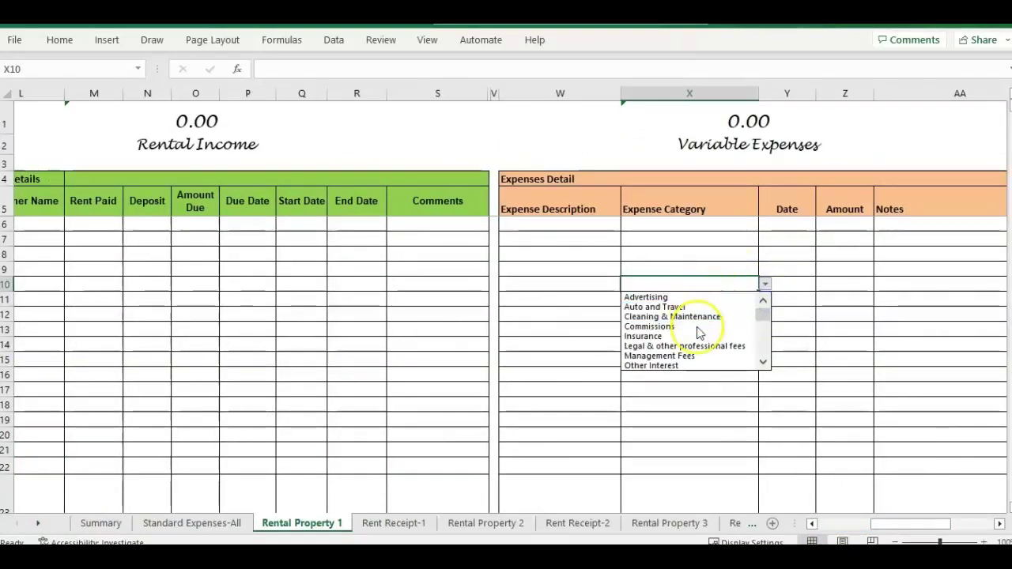
left_click(565, 251)
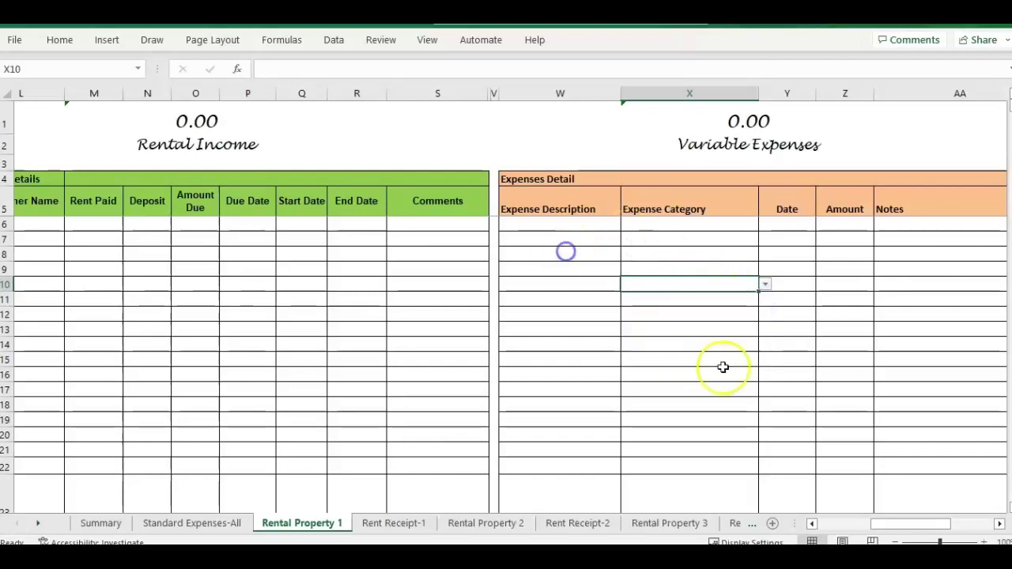
left_click_drag(911, 524, 807, 528)
Step: Select March's Other Fee cell and scroll through the sheet
left_click(373, 302)
left_click(240, 254)
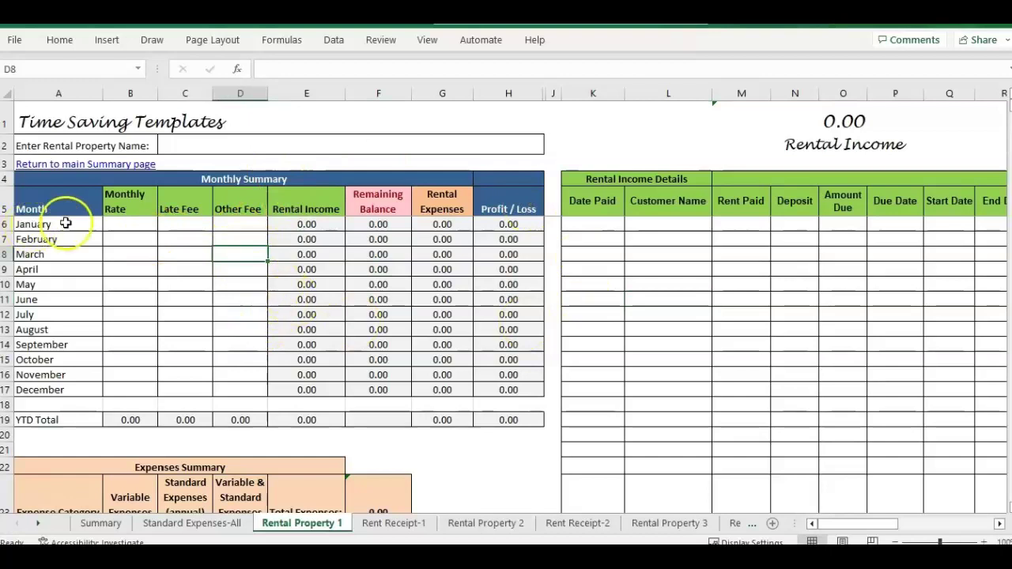
scroll(173, 237, "down", 5)
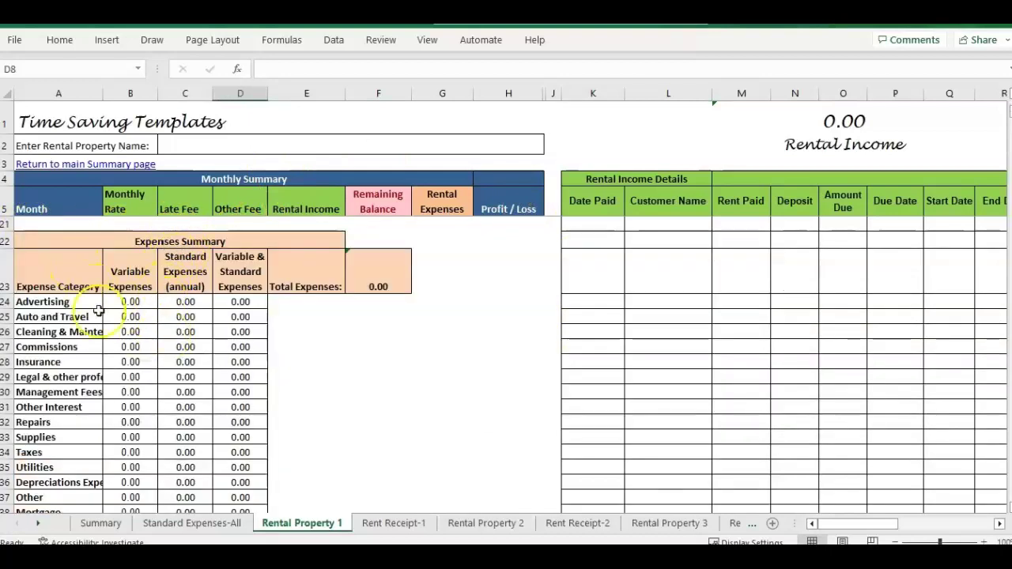
scroll(305, 454, "up", 5)
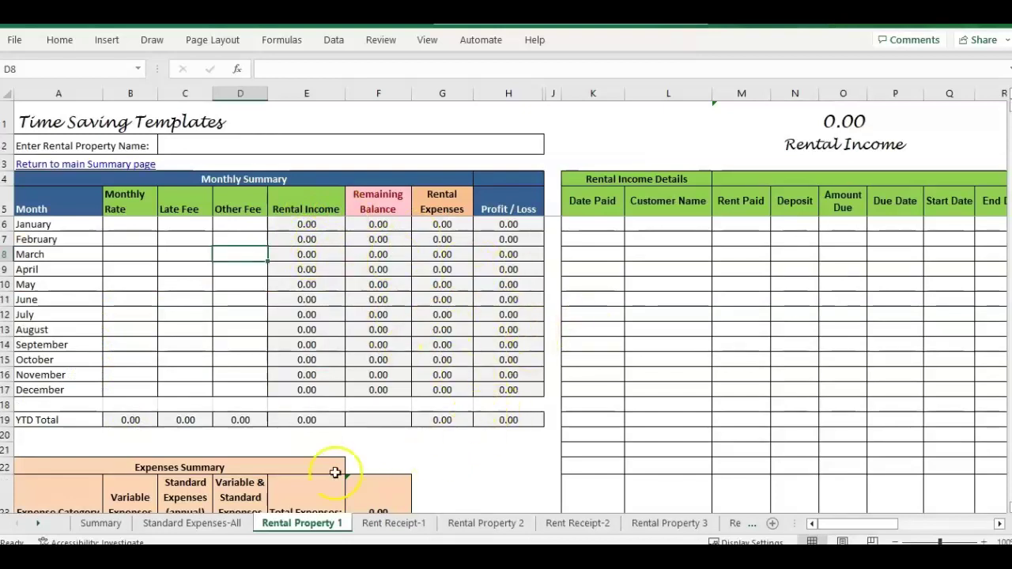
Step: Switch to the Summary sheet and scroll through it
left_click(101, 524)
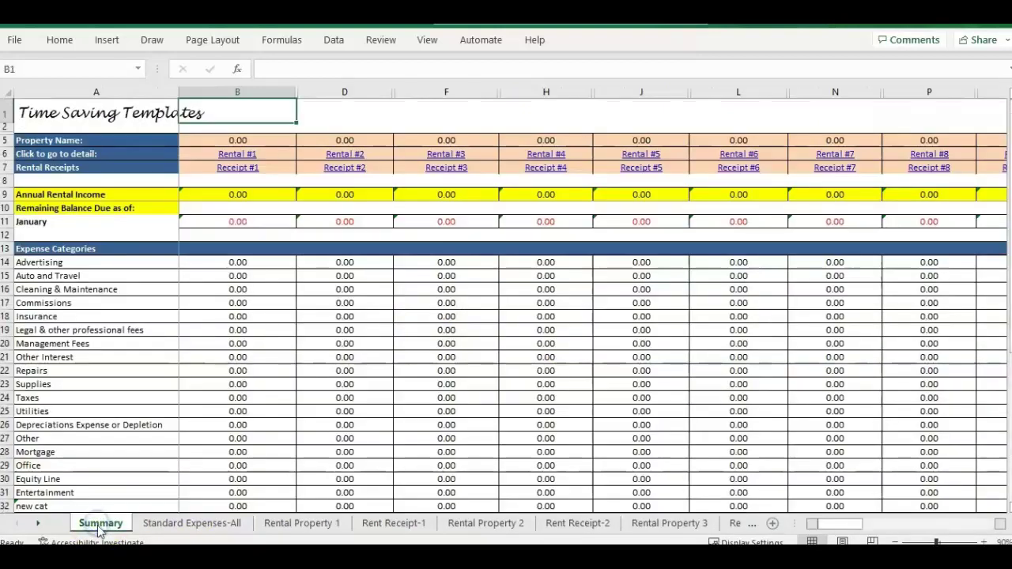
left_click(101, 113)
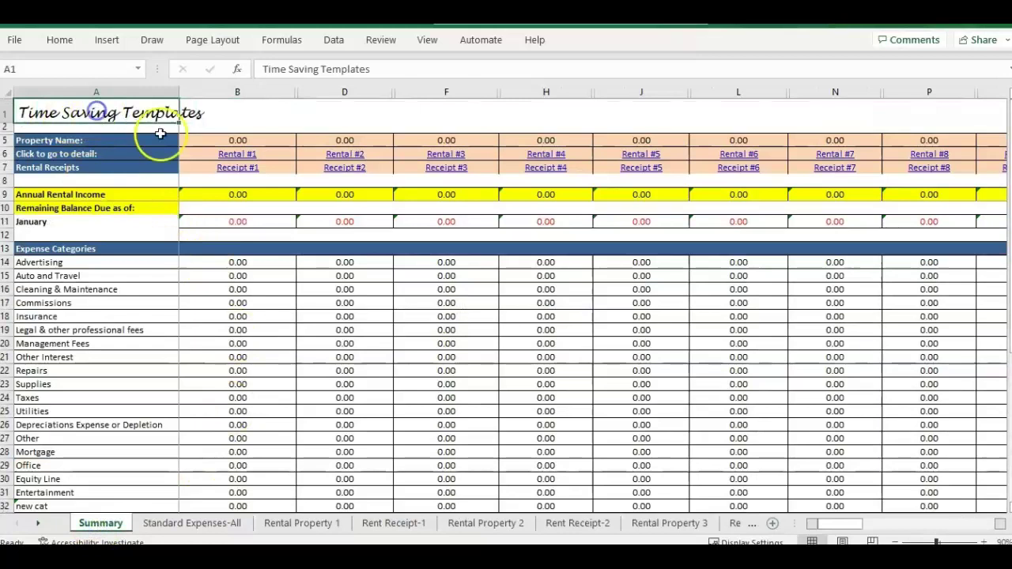
left_click(113, 232)
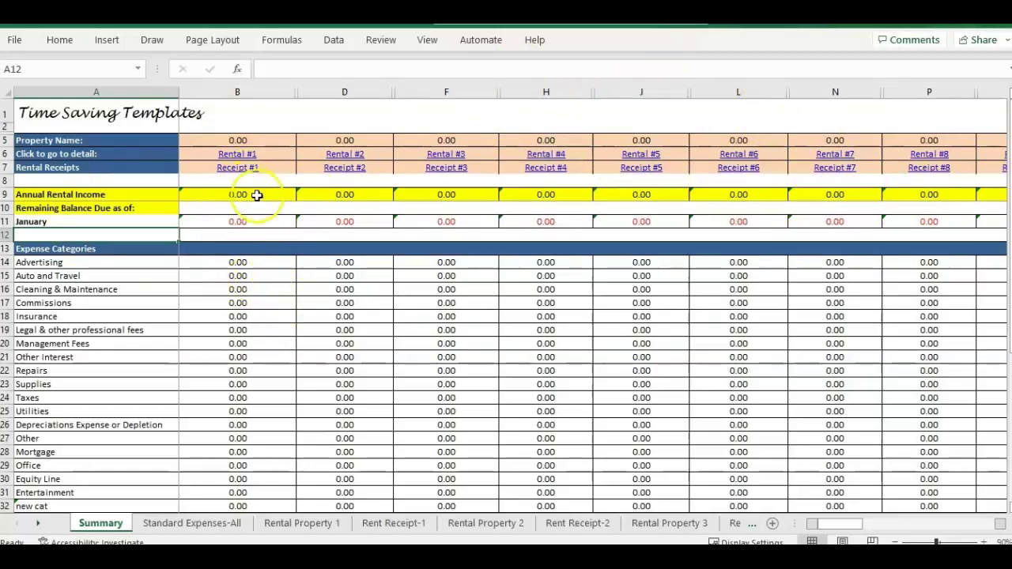
scroll(426, 343, "down", 4)
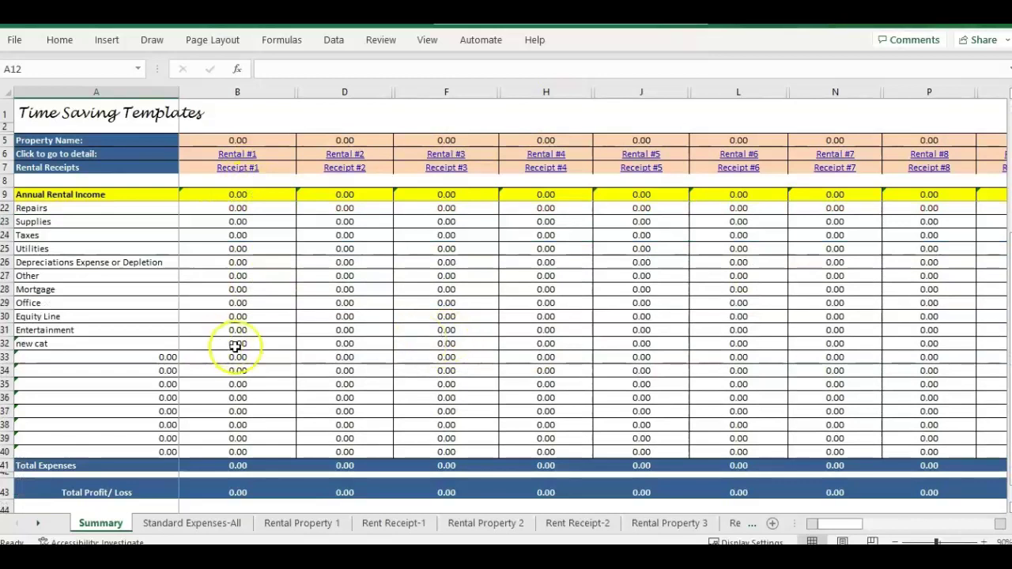
scroll(292, 328, "up", 4)
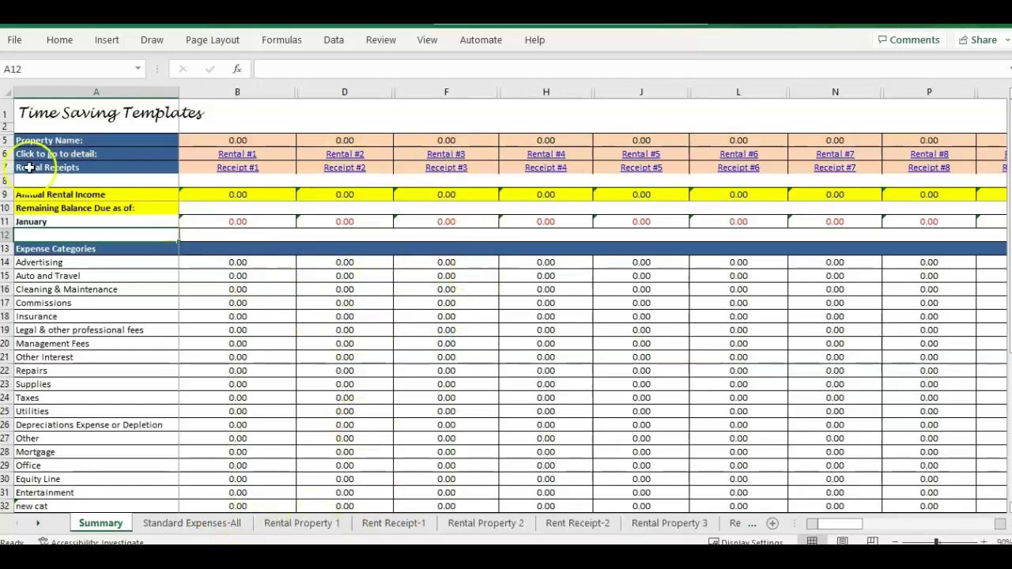
Step: Select the Rental Receipts row, then view the Rent Receipt-1 and Rent Receipt-2 sheets
left_click(4, 166)
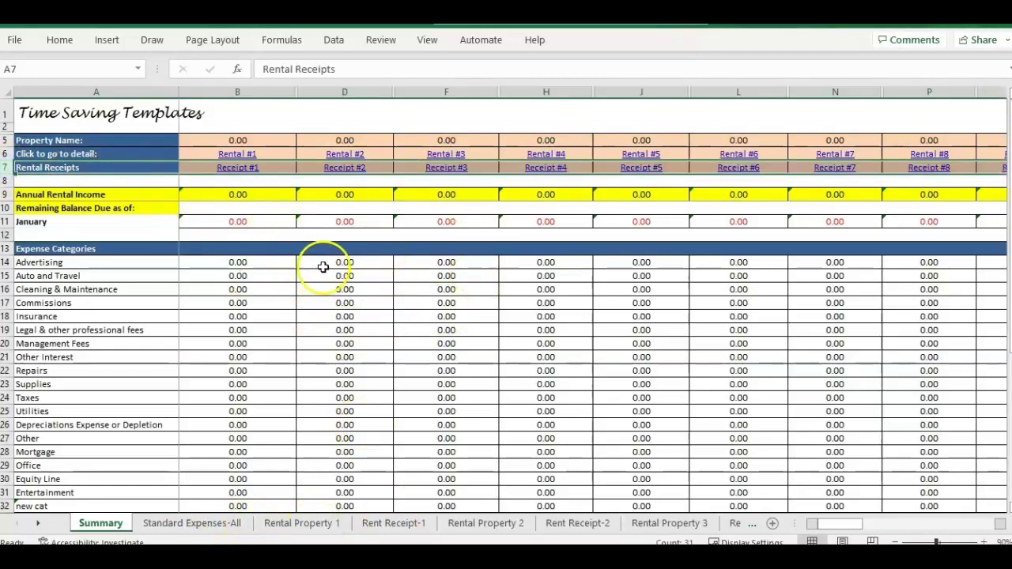
left_click(217, 220)
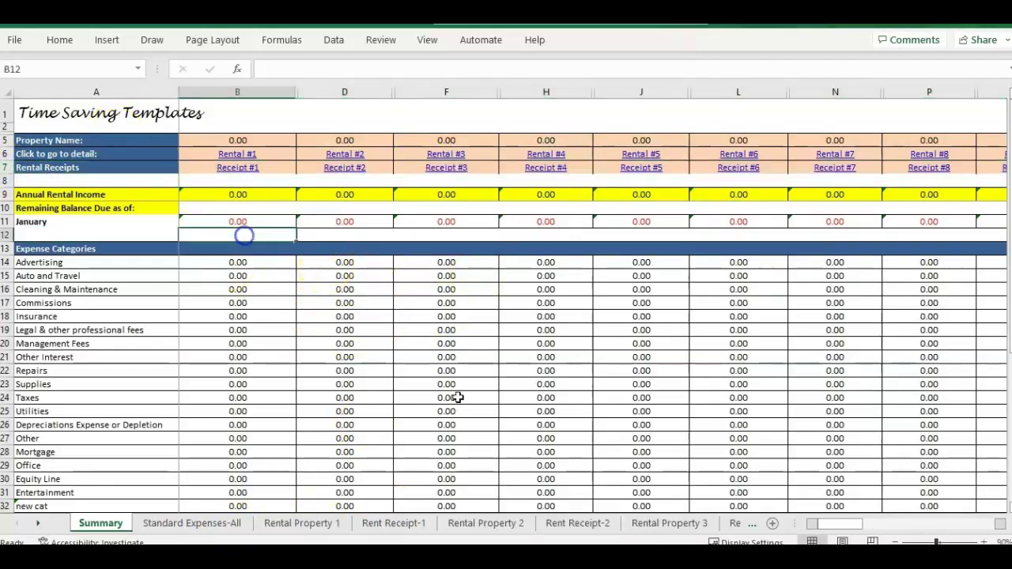
left_click(416, 526)
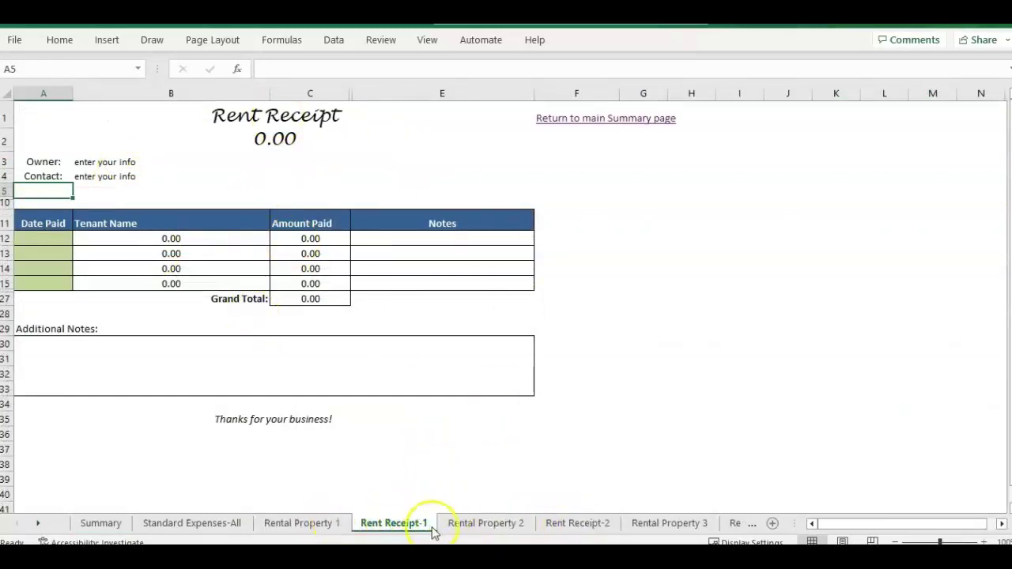
left_click(595, 528)
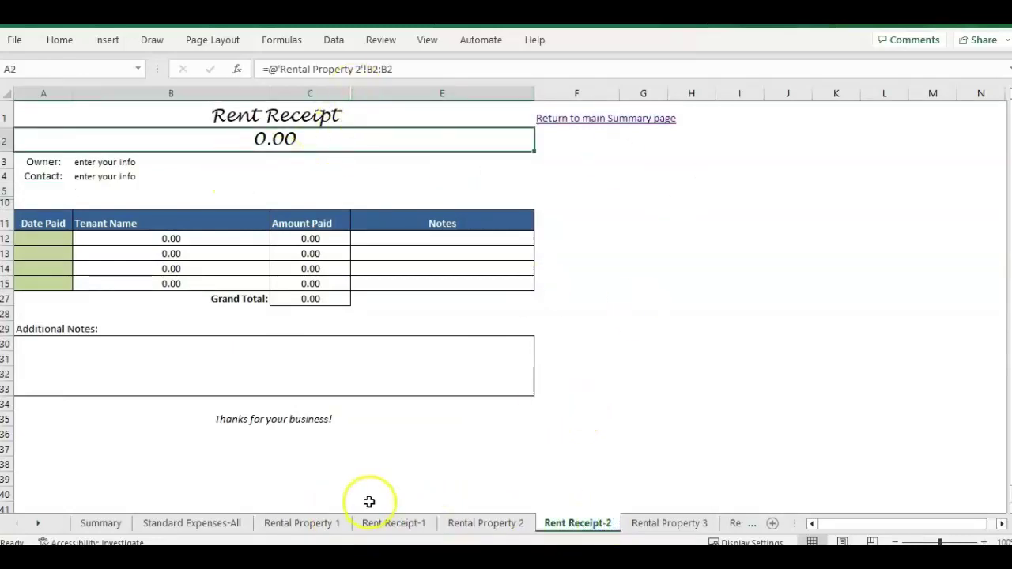
Step: Return to Rental Property 1 and locate the first Date Paid cell, K6
left_click(290, 526)
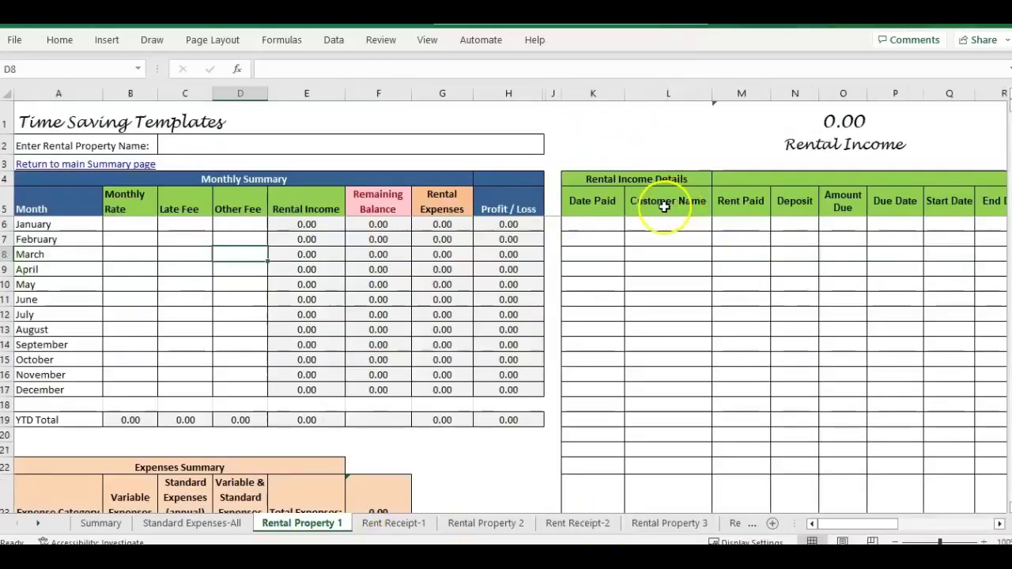
left_click(665, 201)
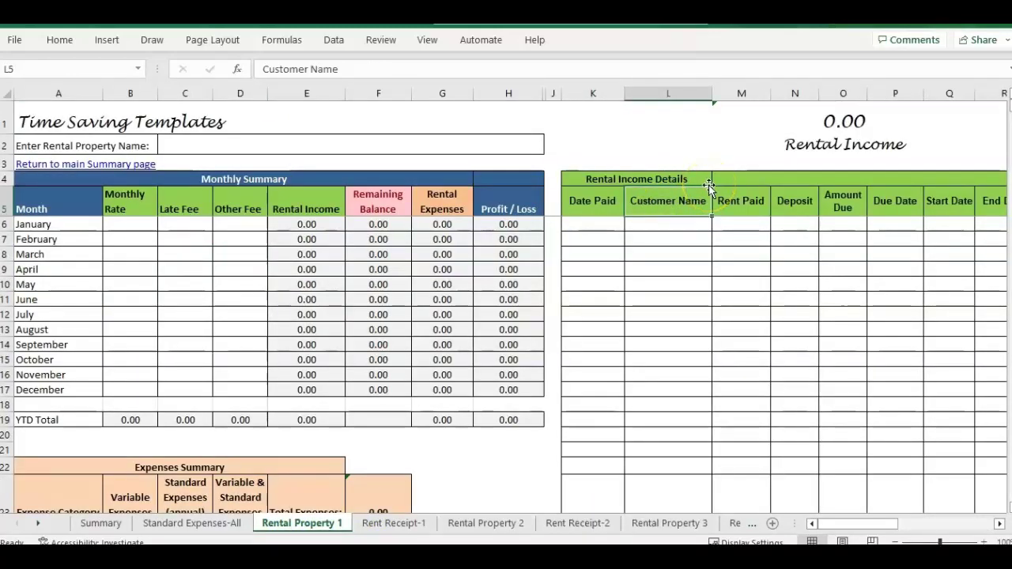
key("ctrl+Right")
key("Left")
key("Left")
key("Left")
key("Left")
key("Left")
key("Left")
key("Left")
key("Left")
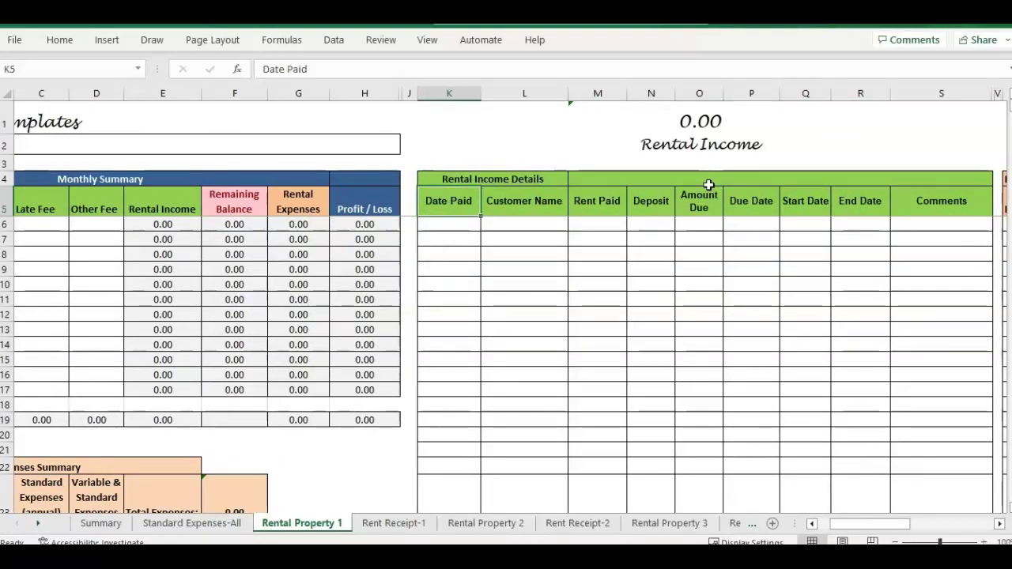
key("Down")
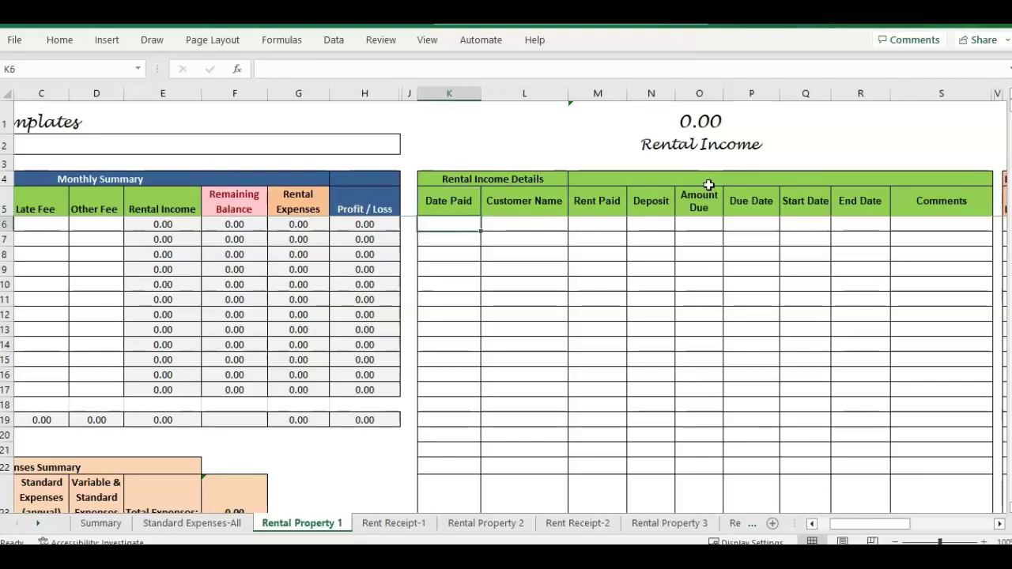
left_click_drag(462, 204, 944, 242)
left_click(461, 225)
Step: Log a 3/1/2023 rent payment of 700 in the Rental Income Details table
type("3/1")
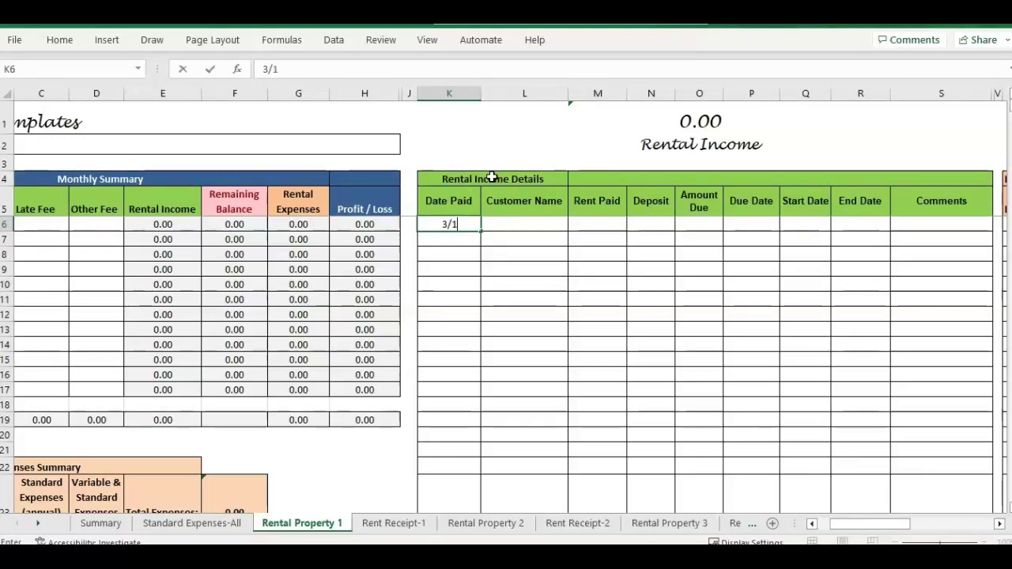
key("Return")
key("Up")
key("Right")
key("Right")
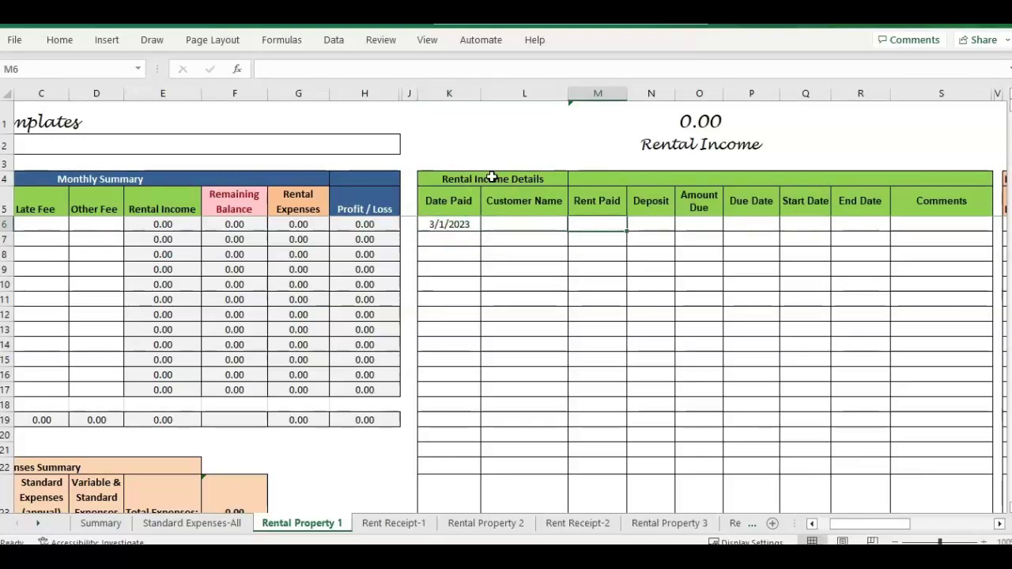
type("700")
key("ctrl+Return")
key("Right")
key("Right")
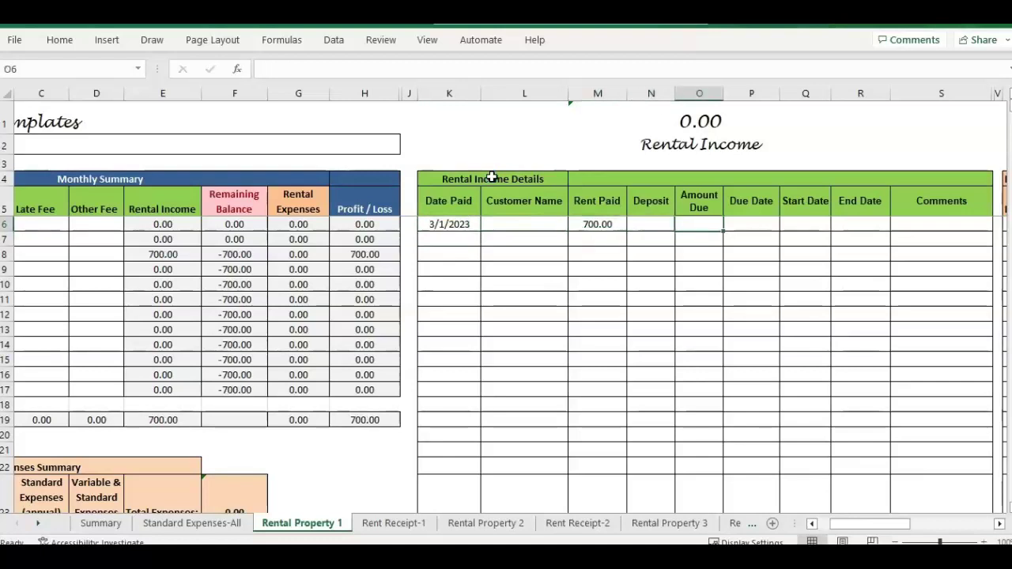
key("Right")
key("Left")
key("Left")
key("Left")
key("Left")
key("Up")
key("Down")
key("Left")
Step: Move to March's Monthly Rate cell in the monthly summary
key("Home")
key("Down")
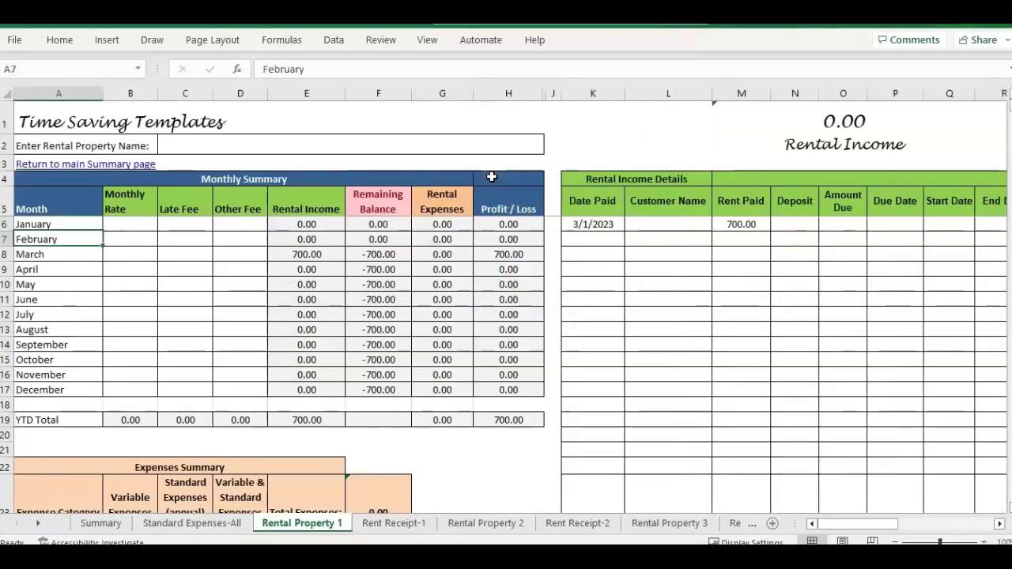
key("Down")
key("Right")
key("Right")
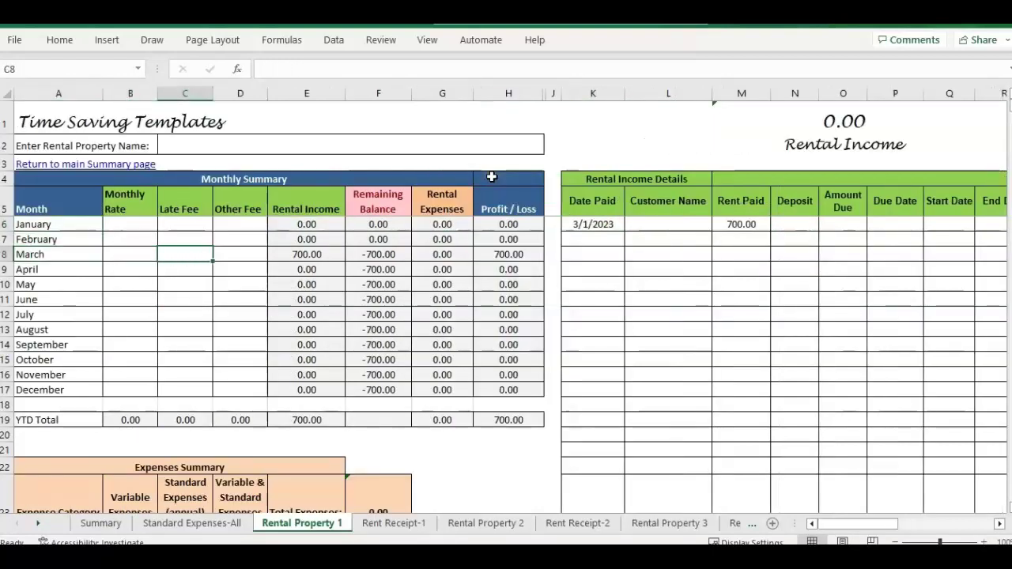
key("Right")
key("Left")
key("Left")
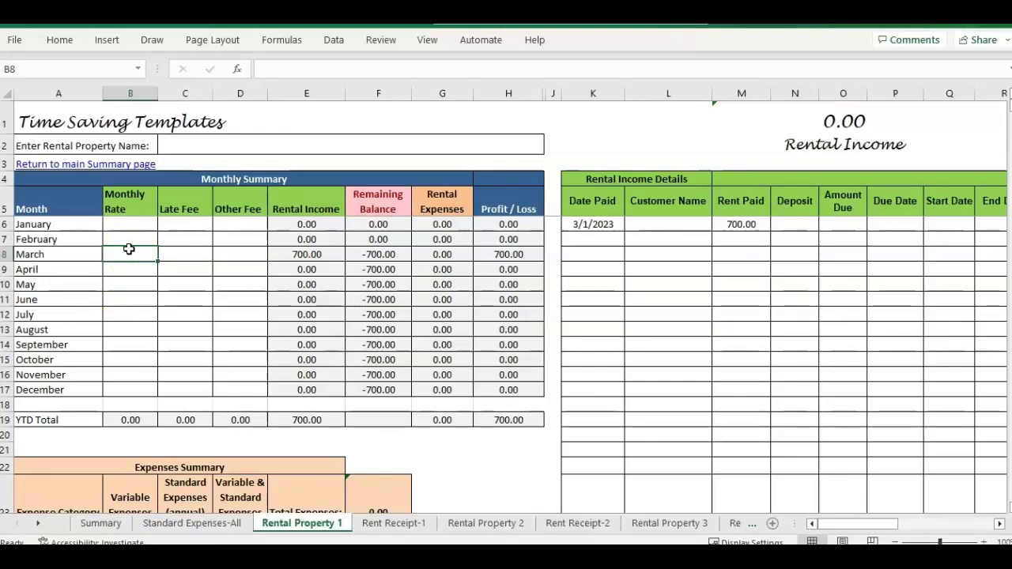
Step: Replace March's 1000 Monthly Rate with 700, zeroing every Remaining Balance
type("1000")
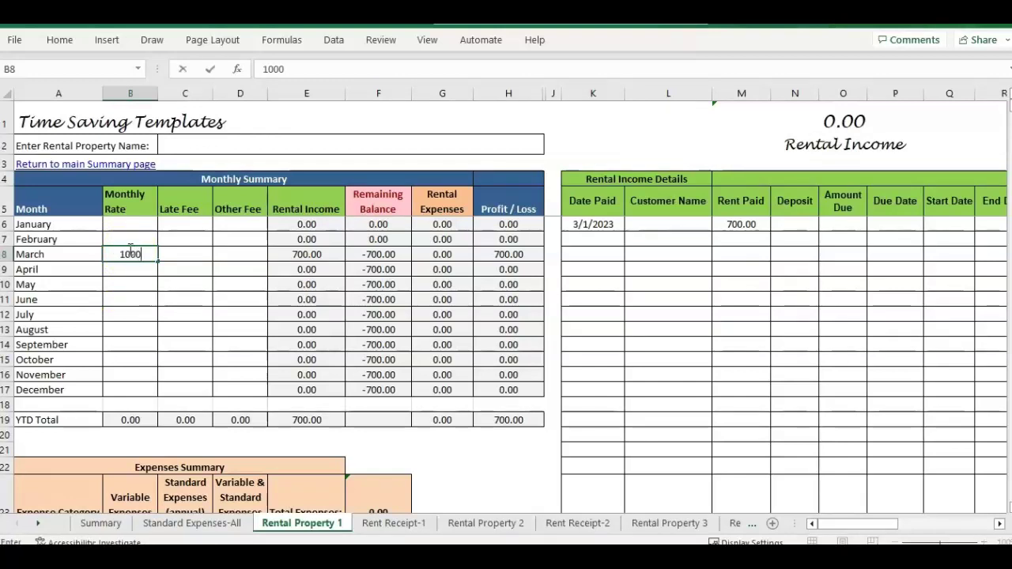
key("ctrl+Return")
key("Tab")
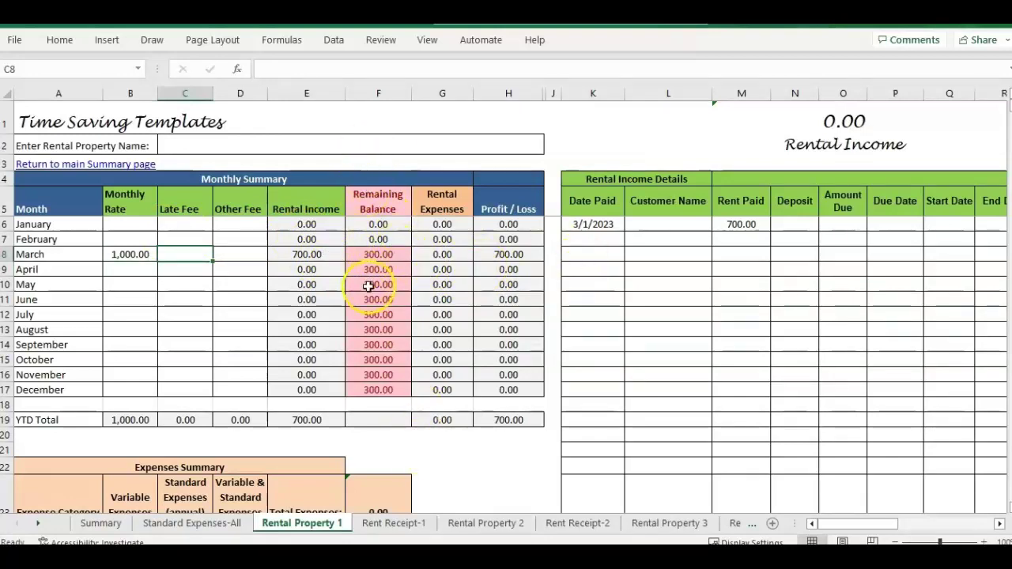
left_click(136, 254)
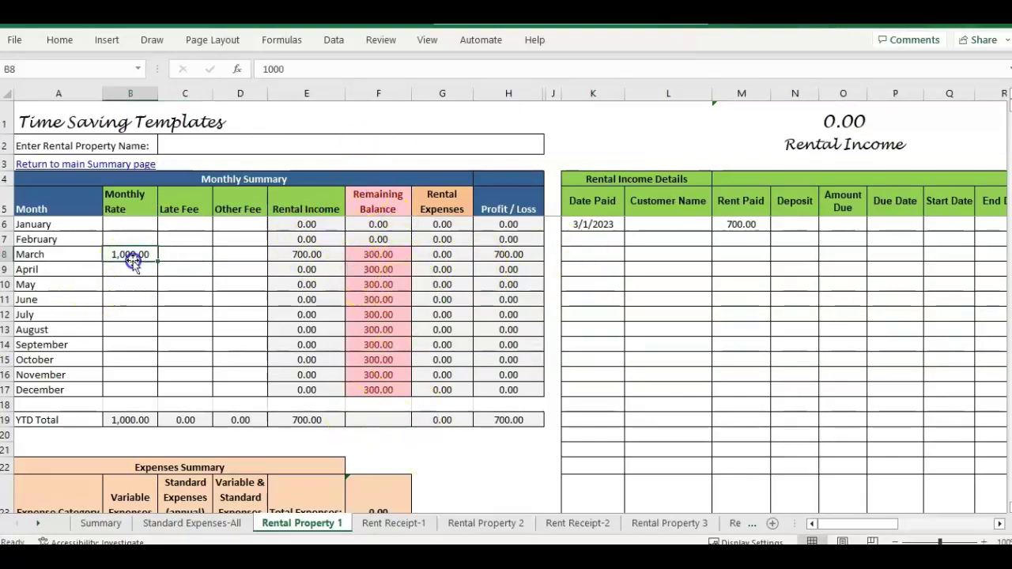
type("700")
key("Return")
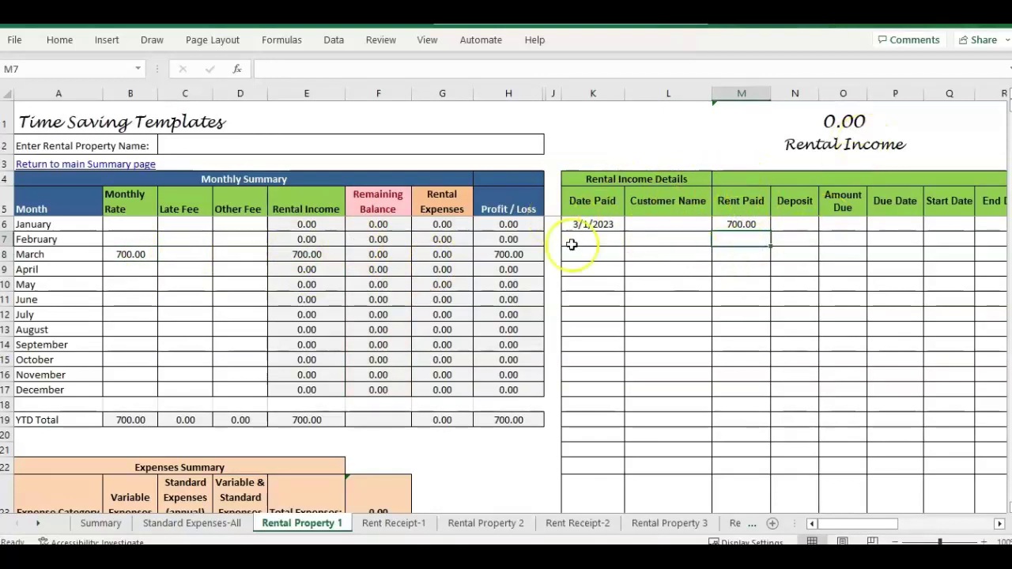
Step: Switch to Rent Receipt-1 and inspect the owner and contact entries
left_click(700, 224)
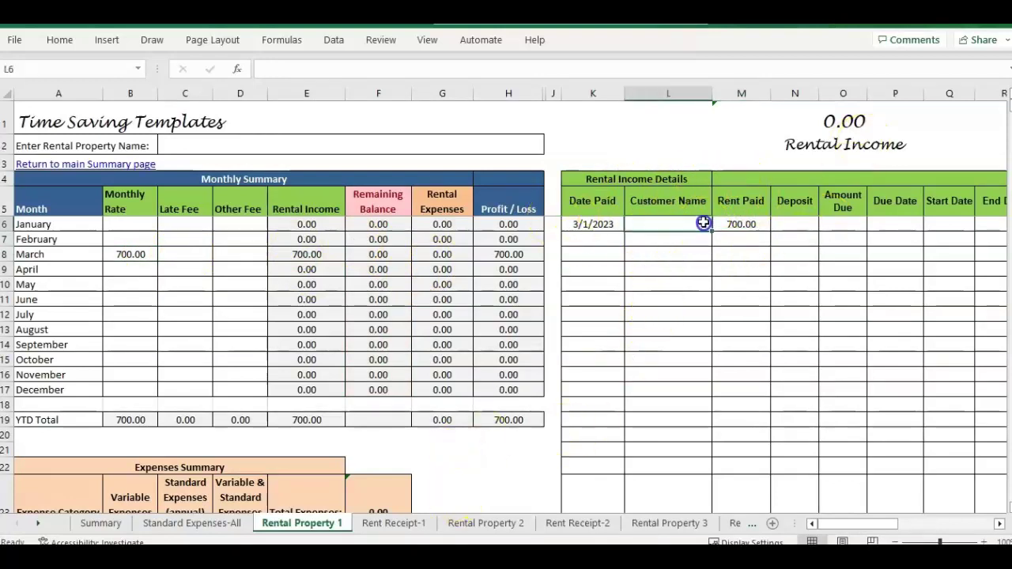
left_click(396, 524)
left_click(150, 162)
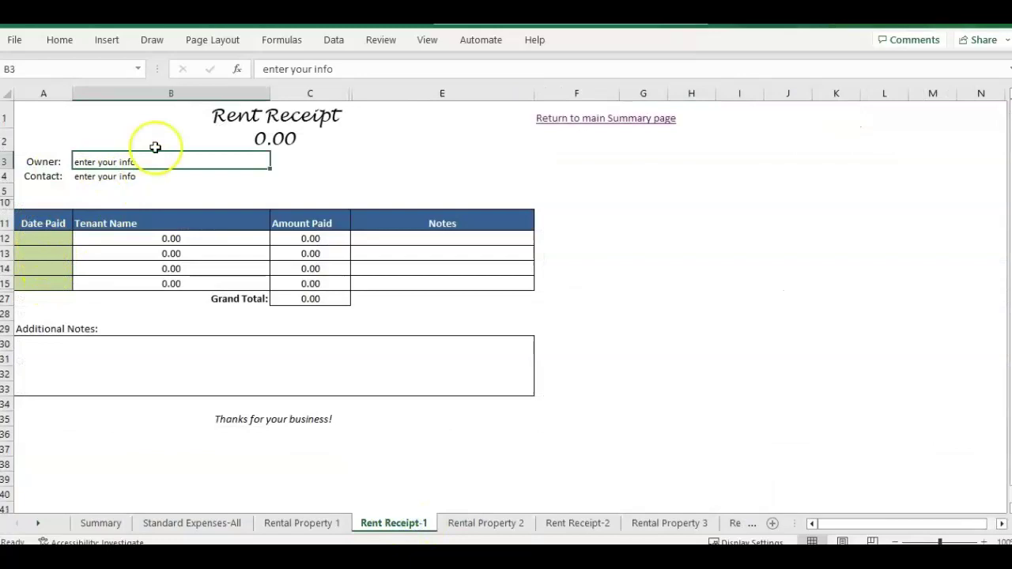
left_click(165, 176)
left_click_drag(160, 165, 162, 175)
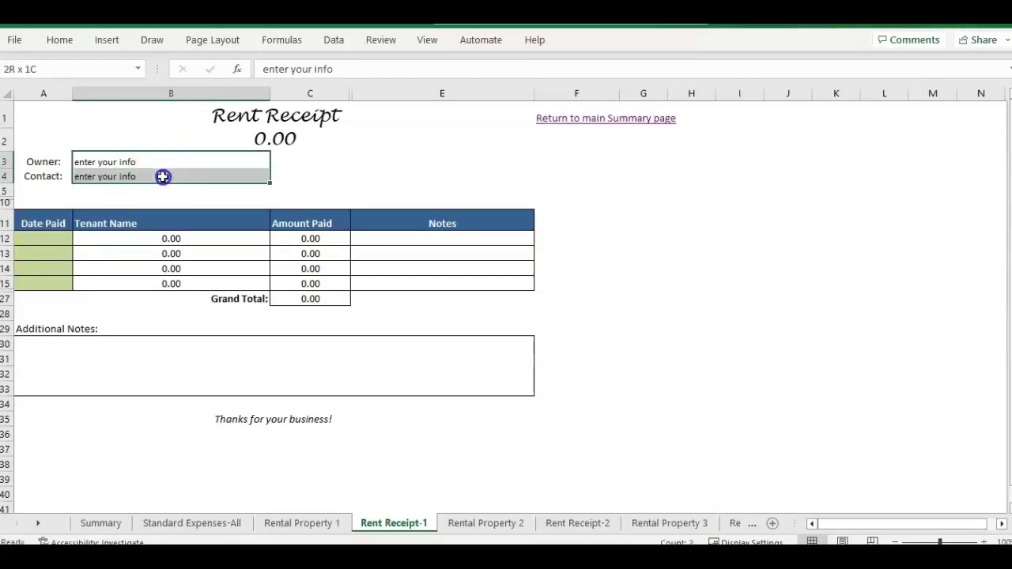
left_click(61, 163)
left_click(118, 163)
left_click(118, 174)
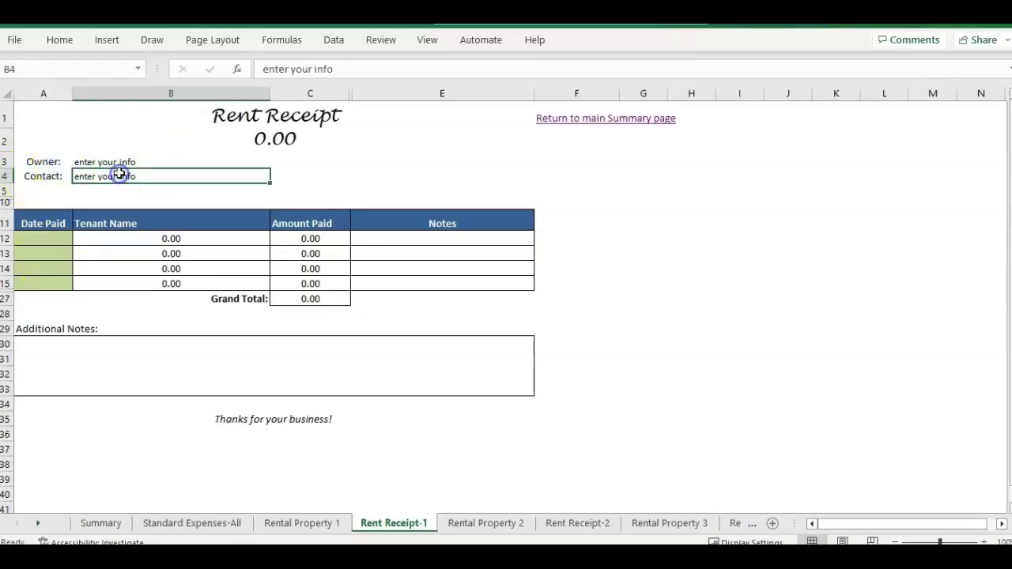
left_click(52, 240)
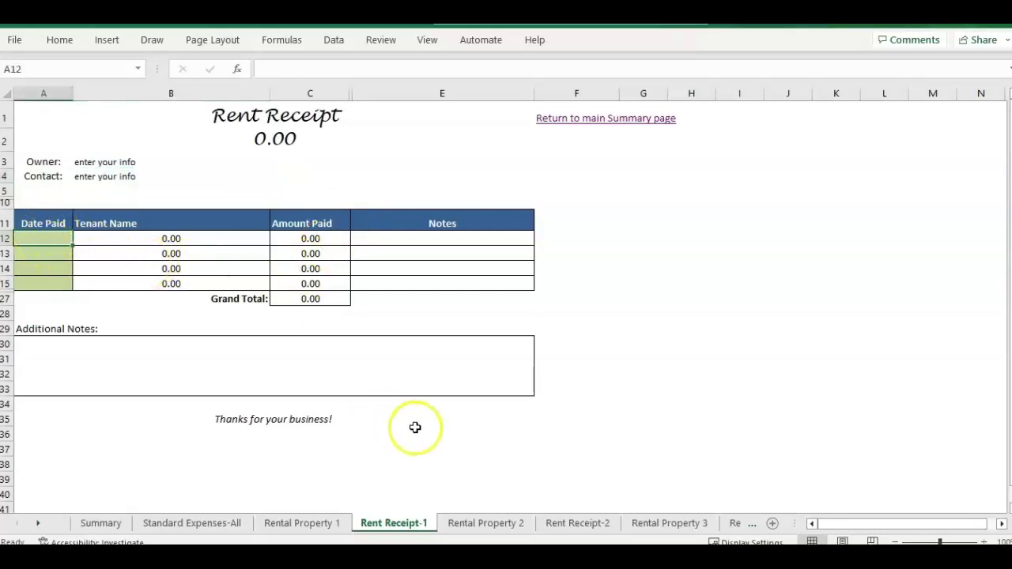
Step: Enter 3/1 as the first Date Paid in receipt cell A12
left_click(328, 526)
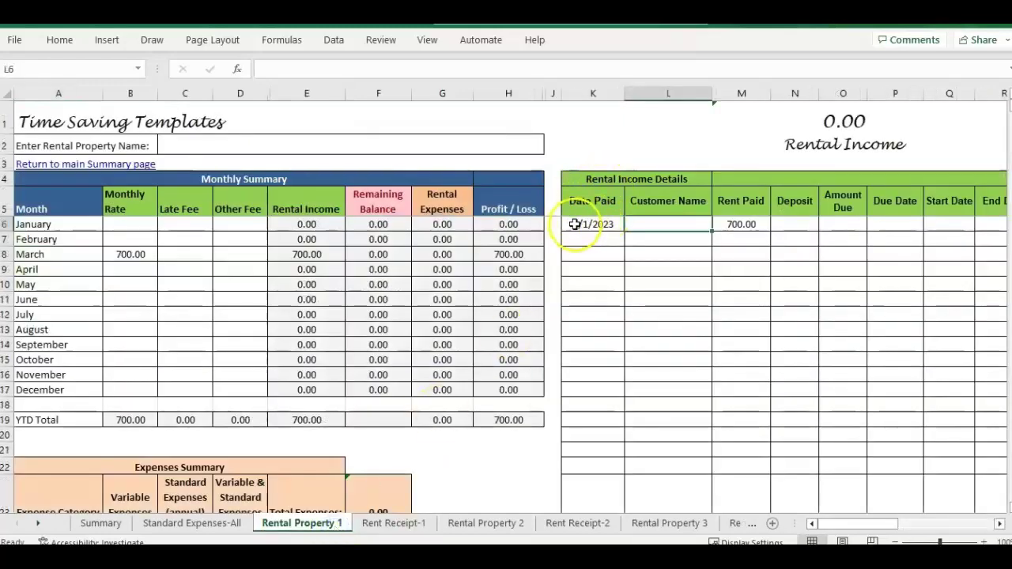
left_click(419, 524)
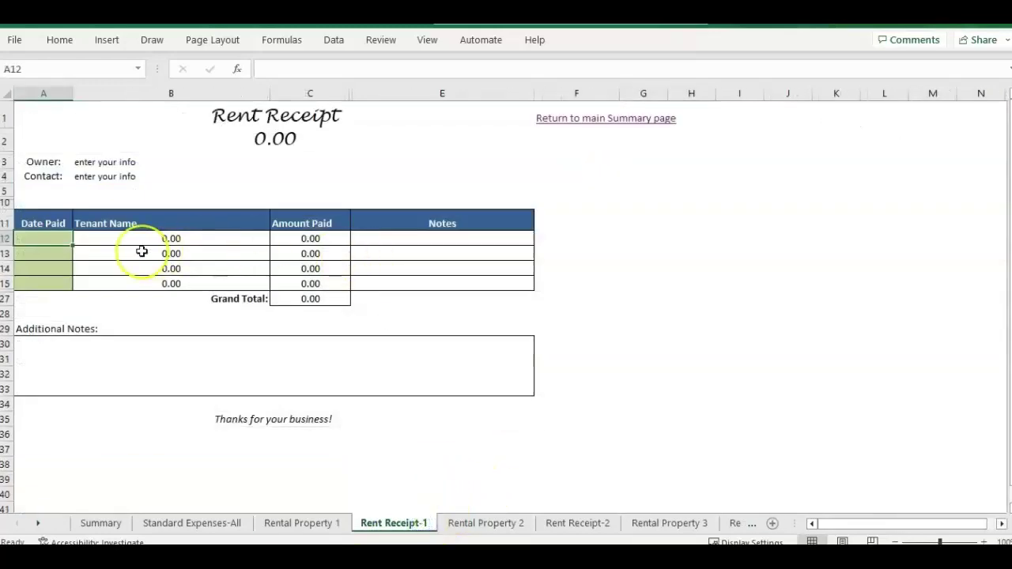
type("3/1/2023")
key("Return")
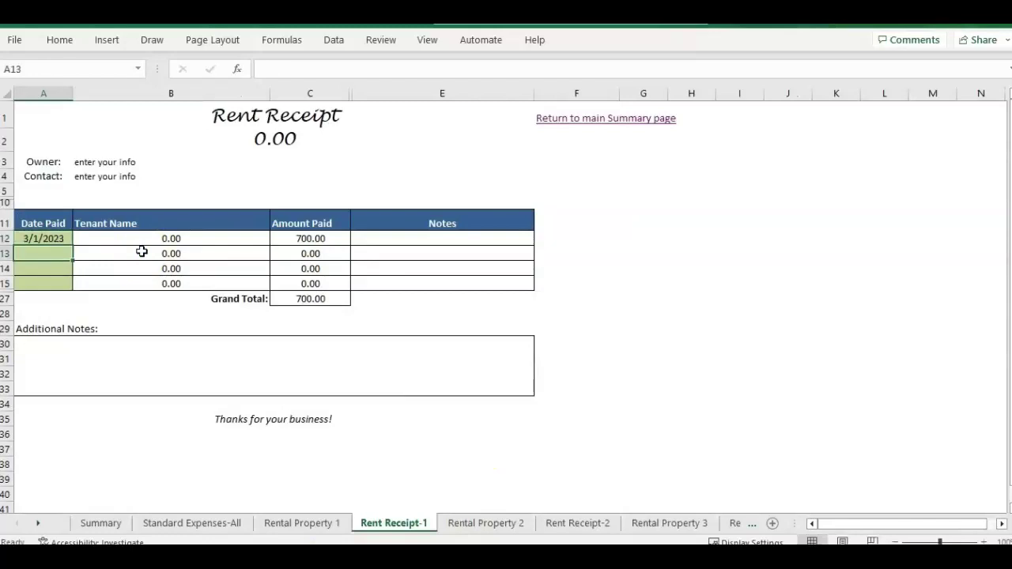
Step: Enter the tenant's name under Customer Name on Rental Property 1
left_click(305, 524)
type("Mary")
key("Return")
left_click(697, 199)
left_click(680, 243)
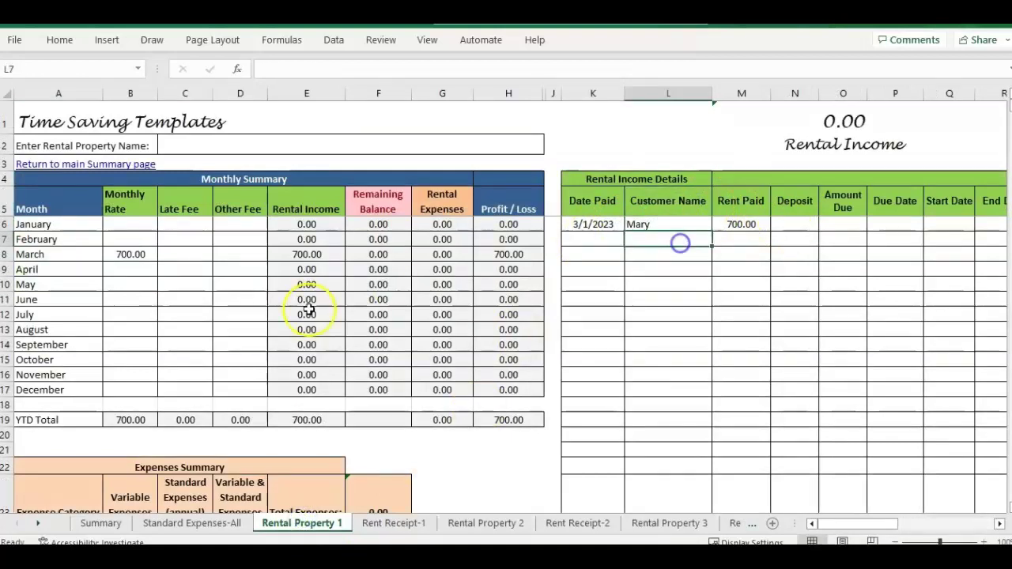
Step: Confirm the tenant's name on Rent Receipt-1 and select the second Date Paid cell A13
left_click(396, 523)
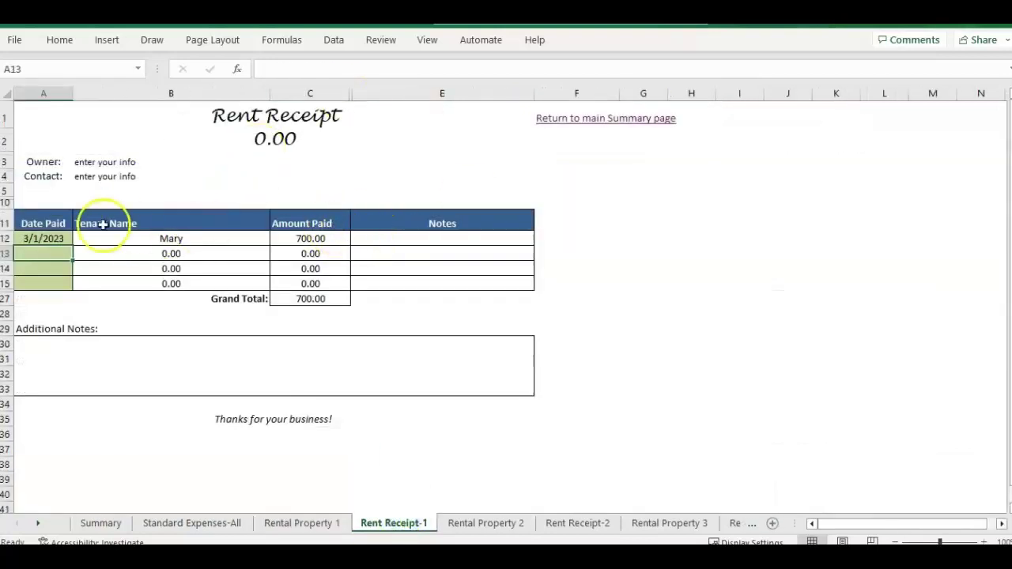
left_click(444, 239)
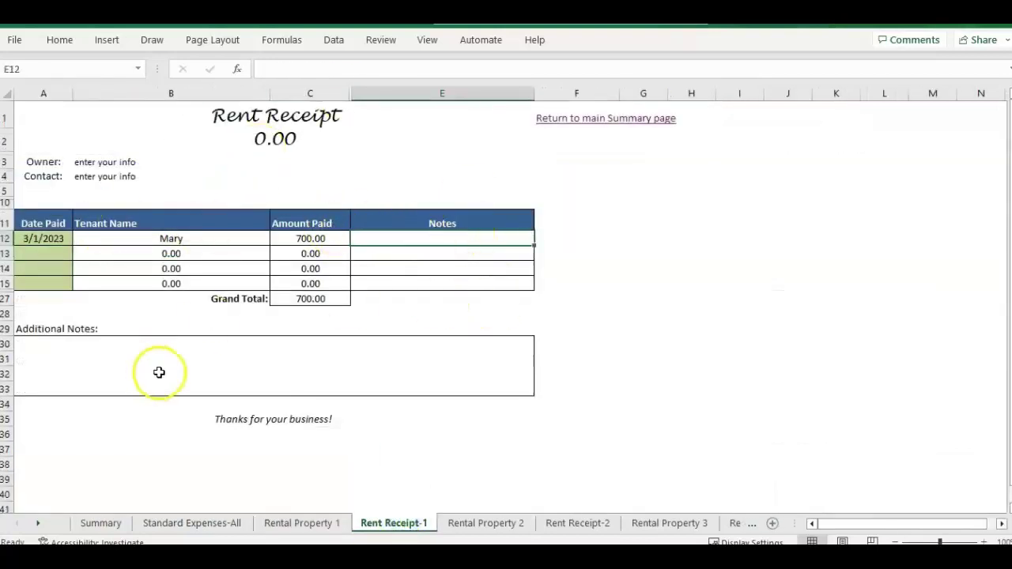
left_click(478, 363)
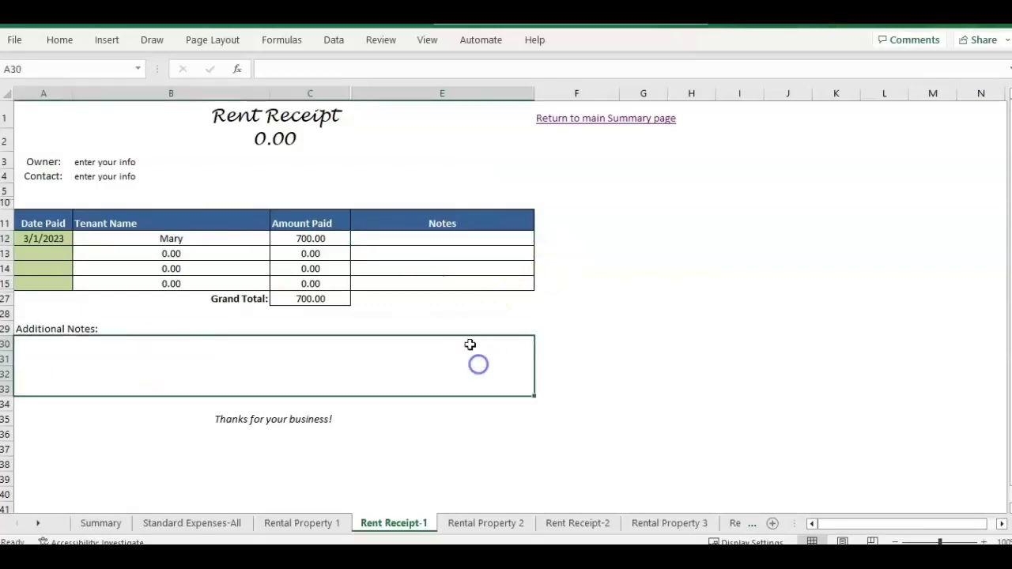
left_click(54, 254)
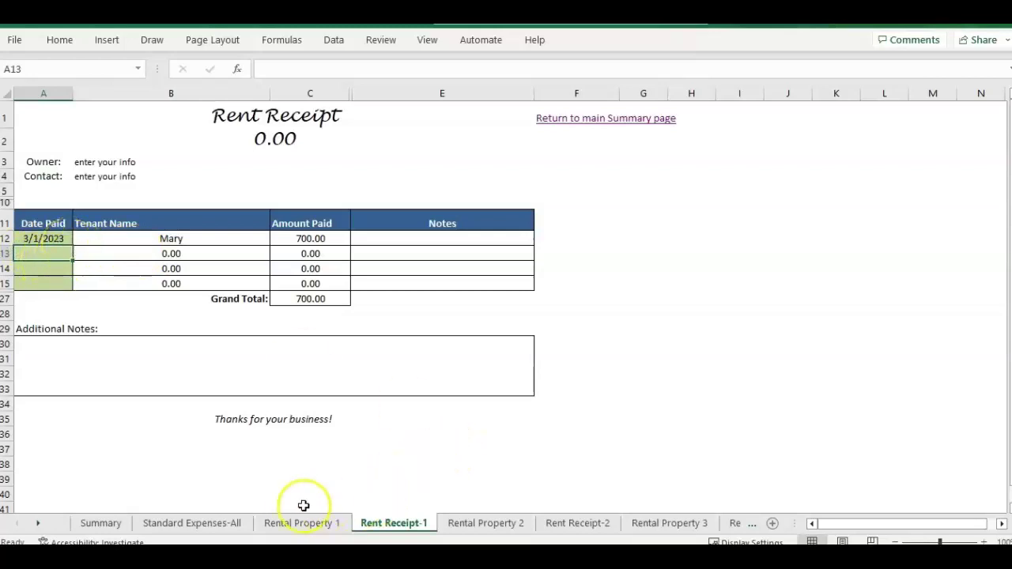
Step: Copy the 3/1/2023 date down into A13 and review the row 7 payment on Rental Property 1
key("ctrl+d")
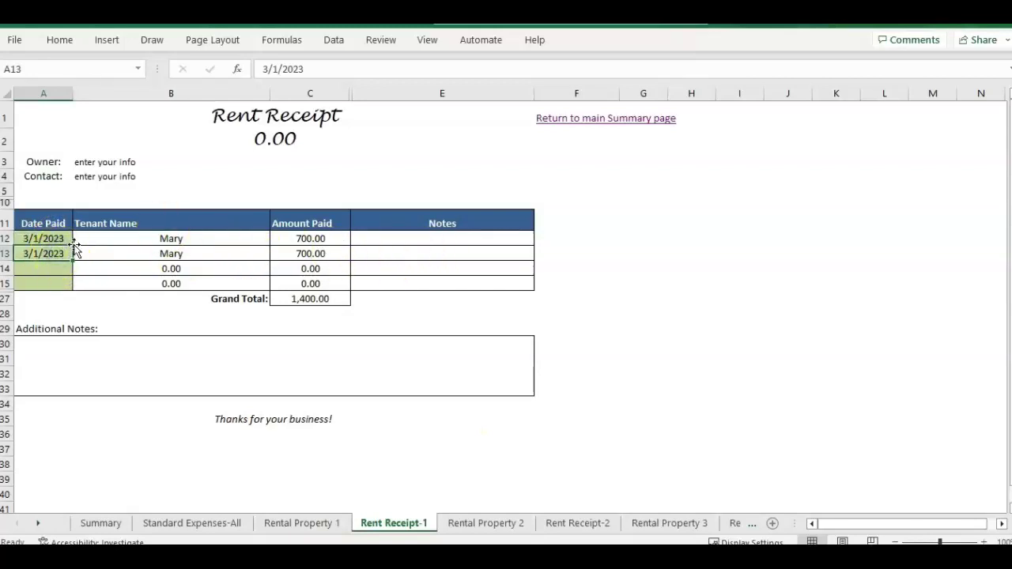
key("ctrl+Page_Up")
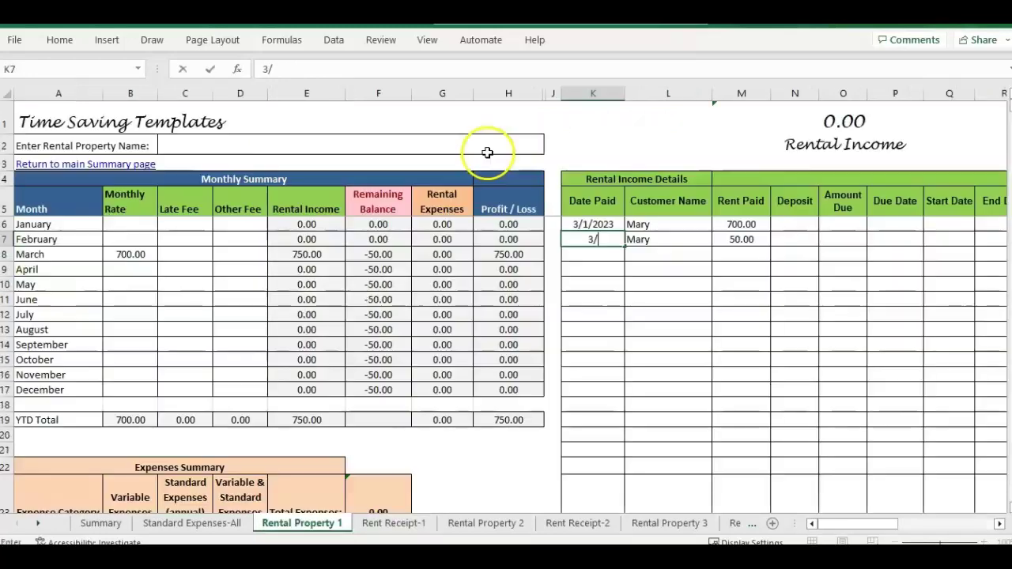
left_click(647, 241)
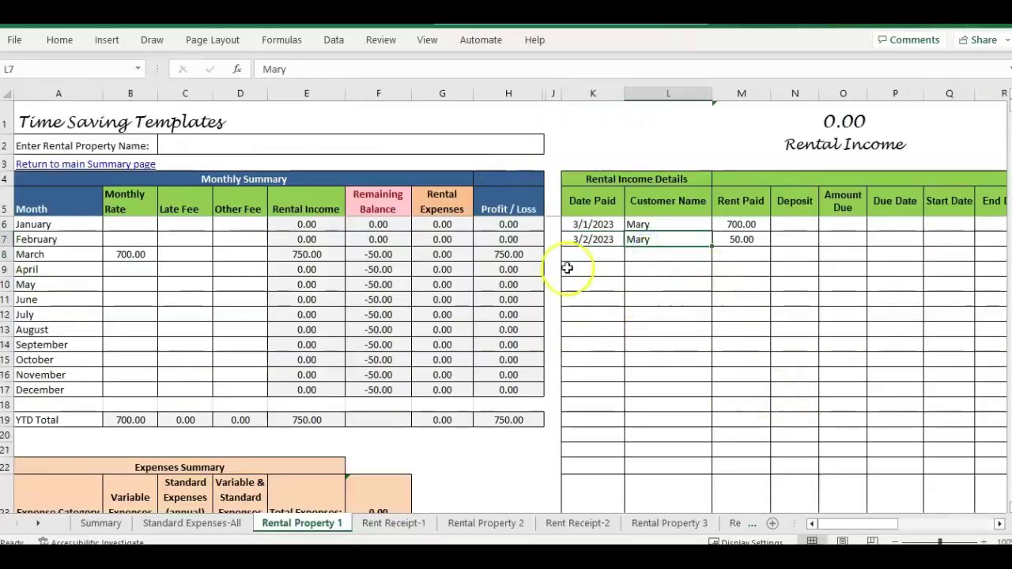
left_click(606, 233)
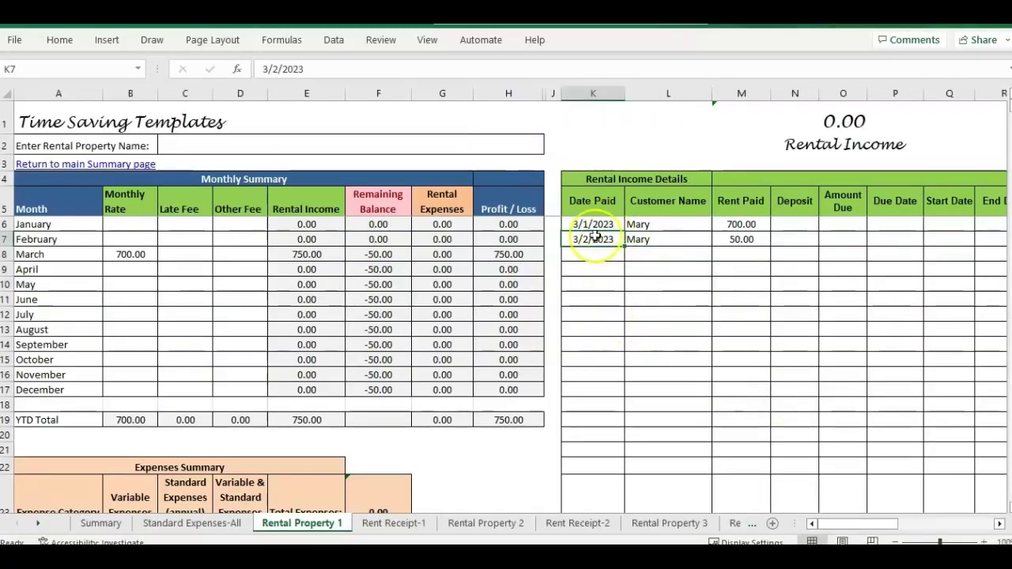
left_click(747, 224)
left_click(399, 524)
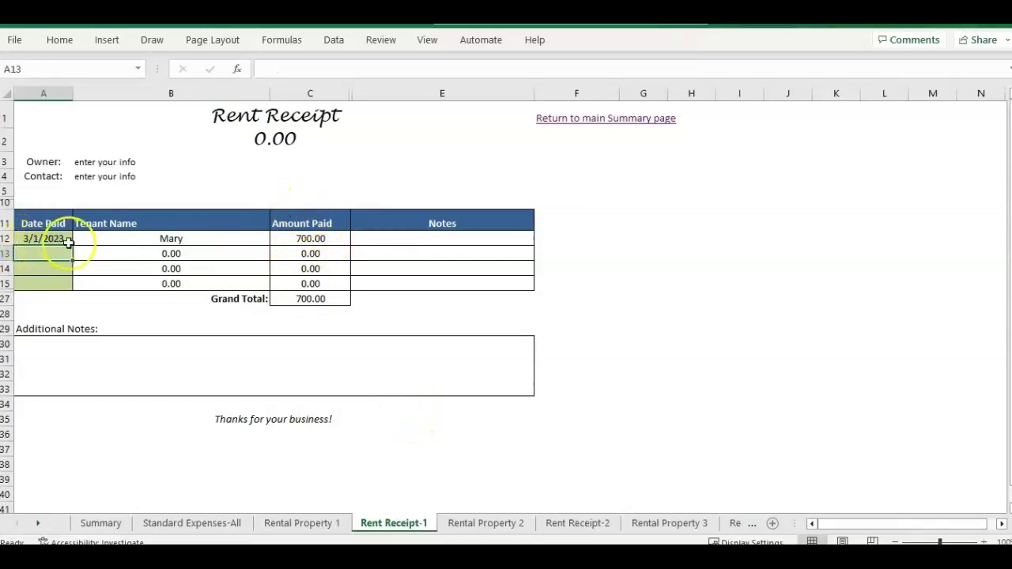
Step: Check the 3/2/2023 payment of 50.00 in row 7 of Rental Income Details
left_click(302, 524)
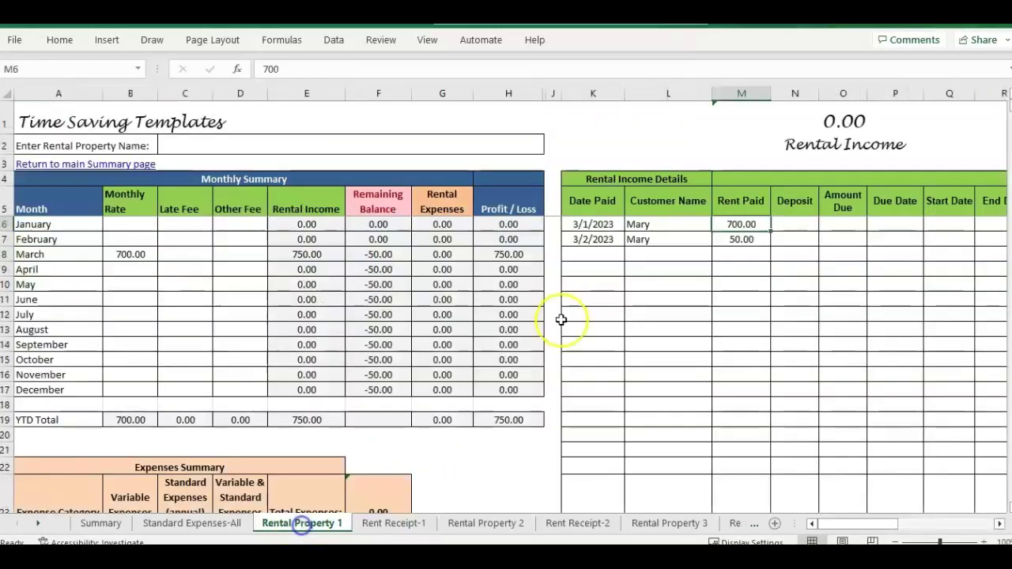
left_click(756, 239)
left_click(592, 252)
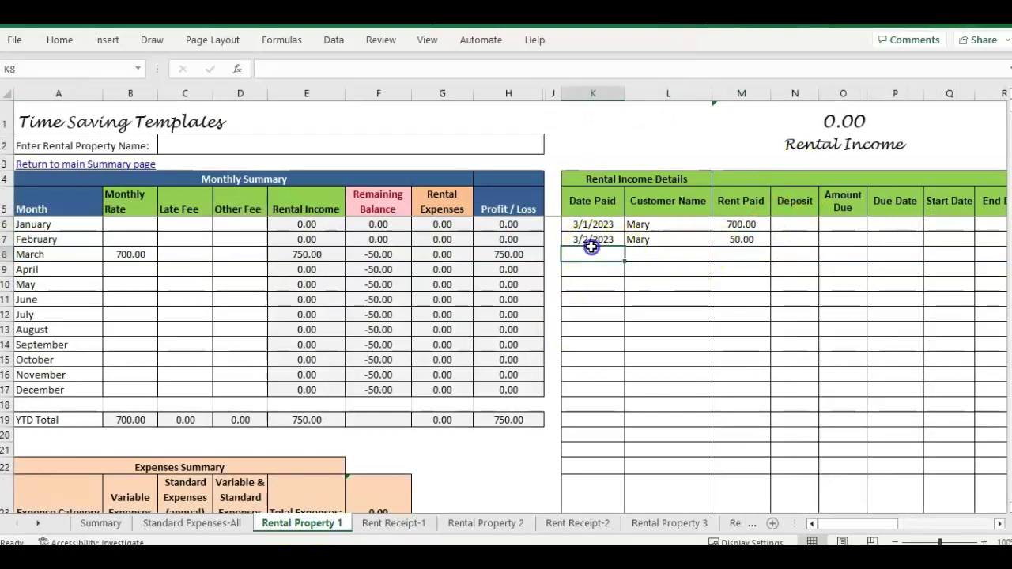
left_click(593, 241)
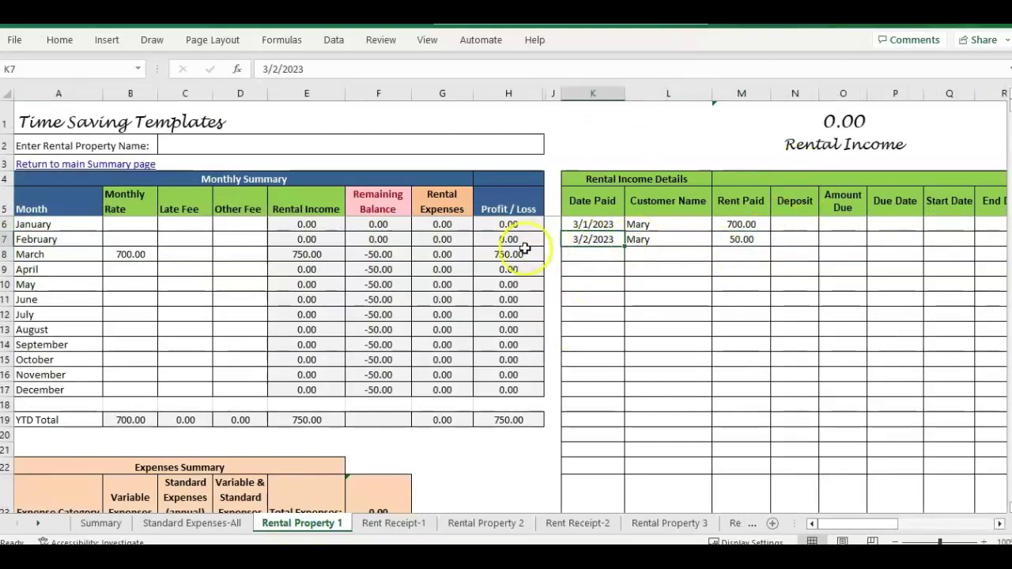
left_click(741, 242)
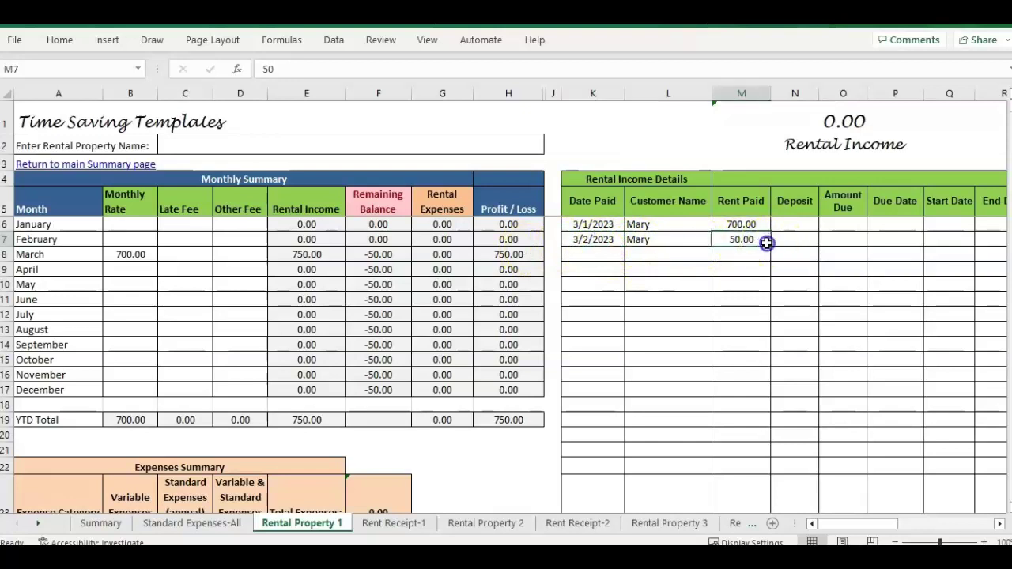
left_click(656, 250)
left_click(741, 250)
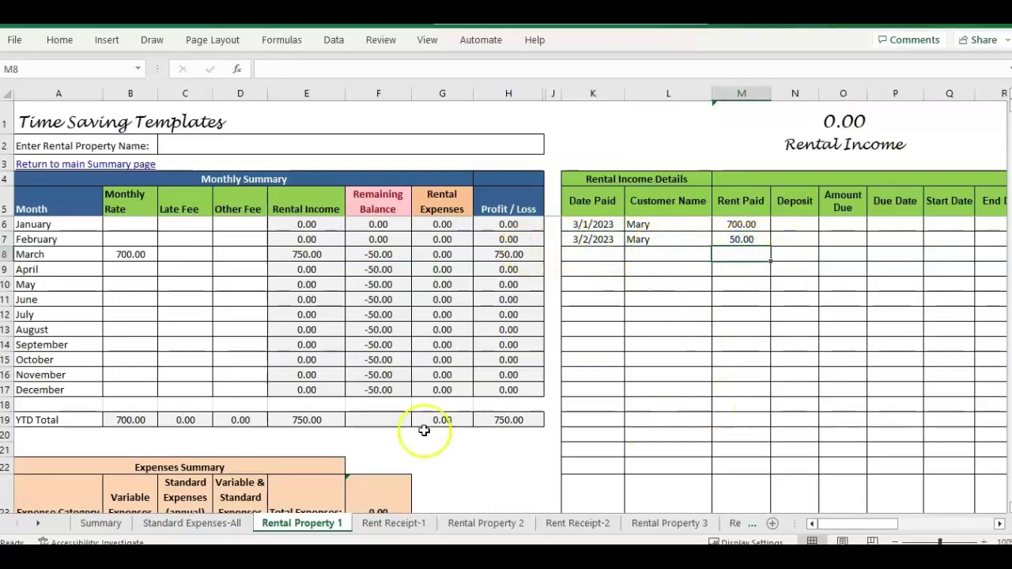
Step: Enter 3/2 as the second receipt date in A13, bringing the total to 750.00
left_click(394, 524)
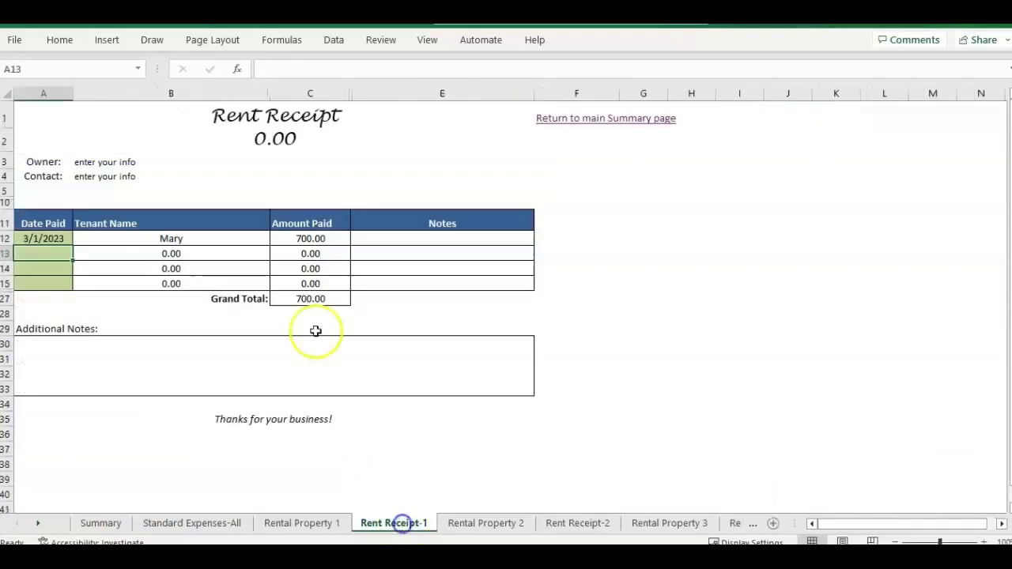
left_click(47, 256)
type("3/2")
key("Return")
left_click(414, 253)
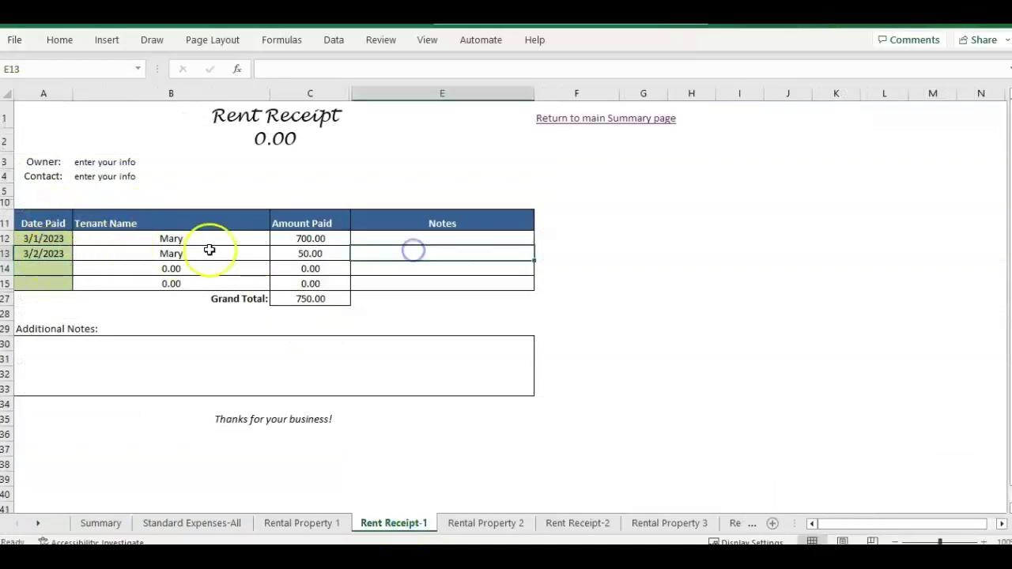
left_click(340, 523)
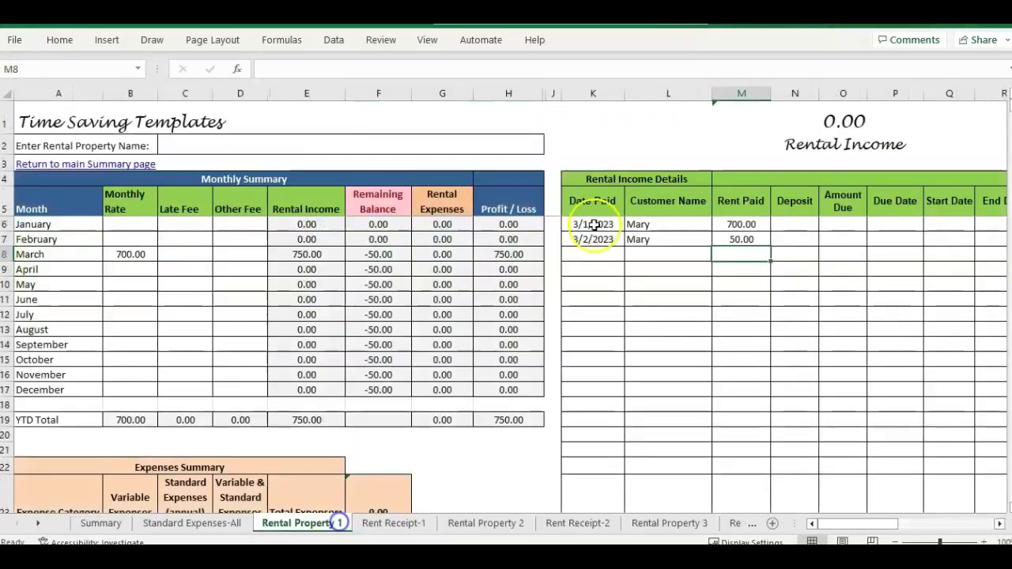
left_click(741, 225)
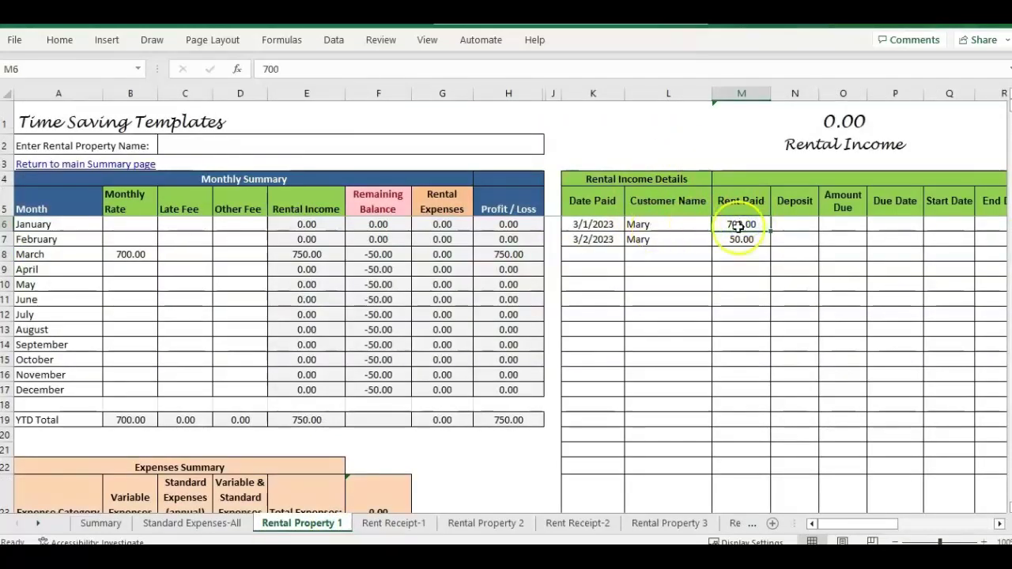
left_click(427, 524)
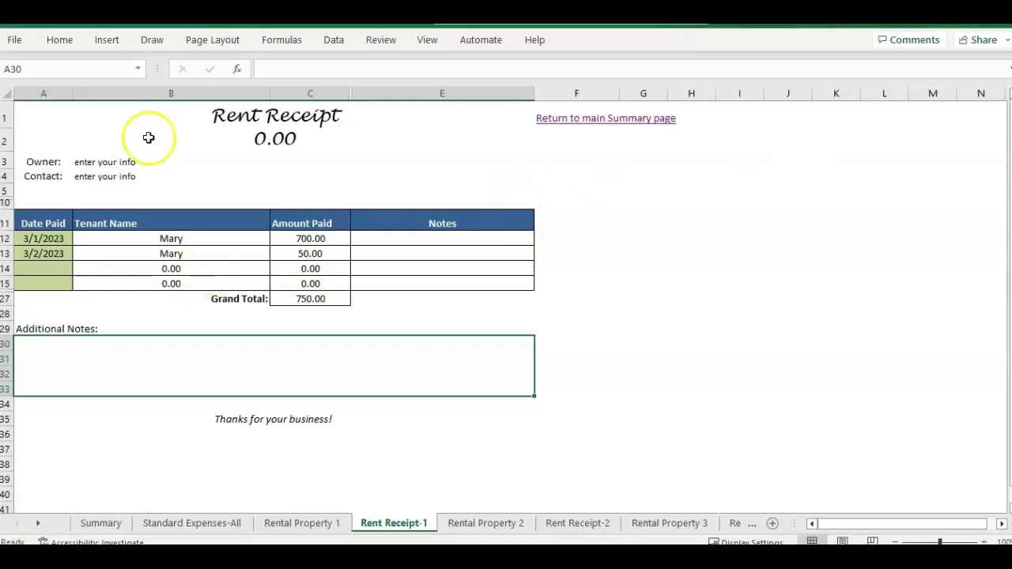
left_click(20, 41)
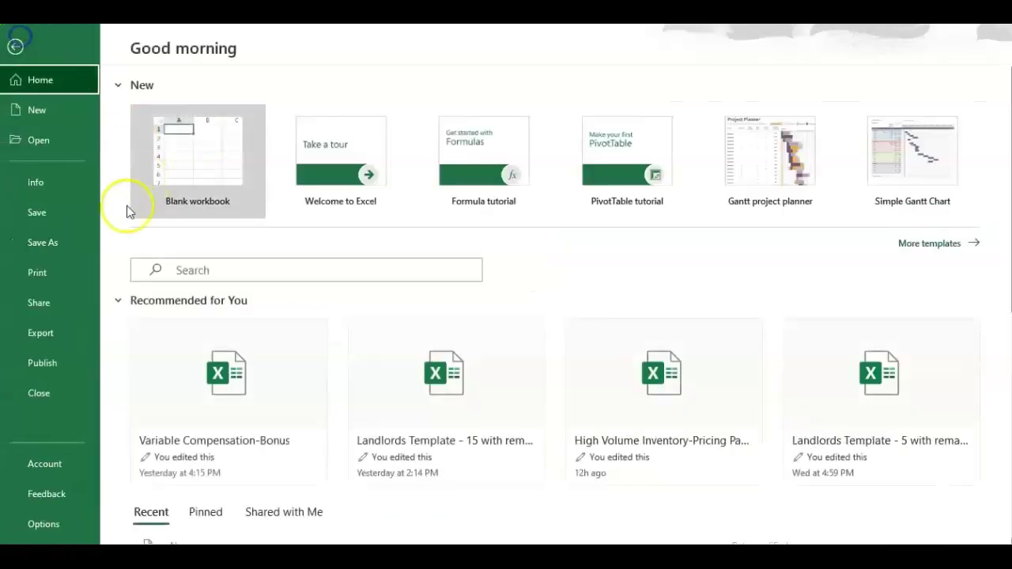
left_click(59, 275)
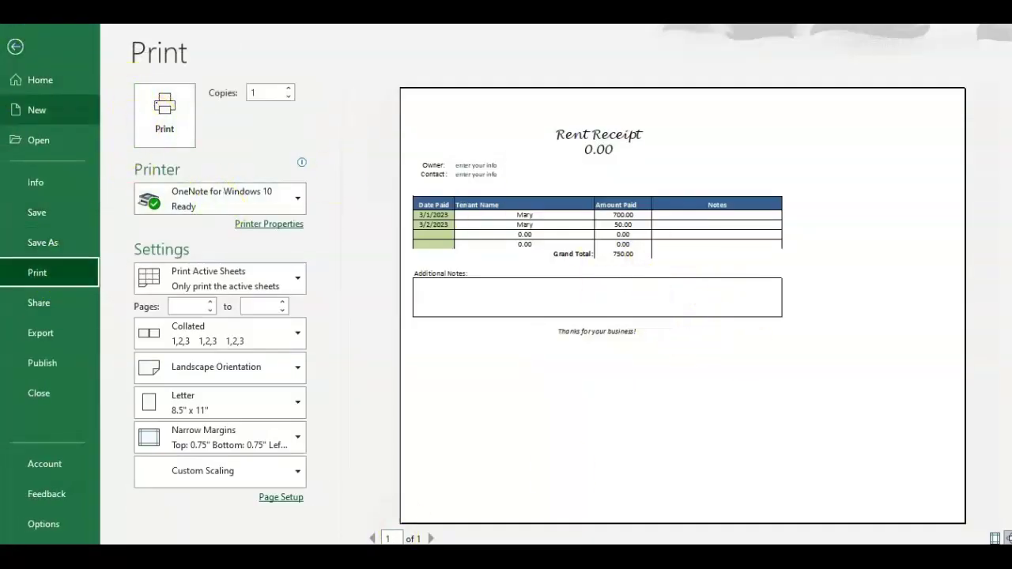
left_click(15, 48)
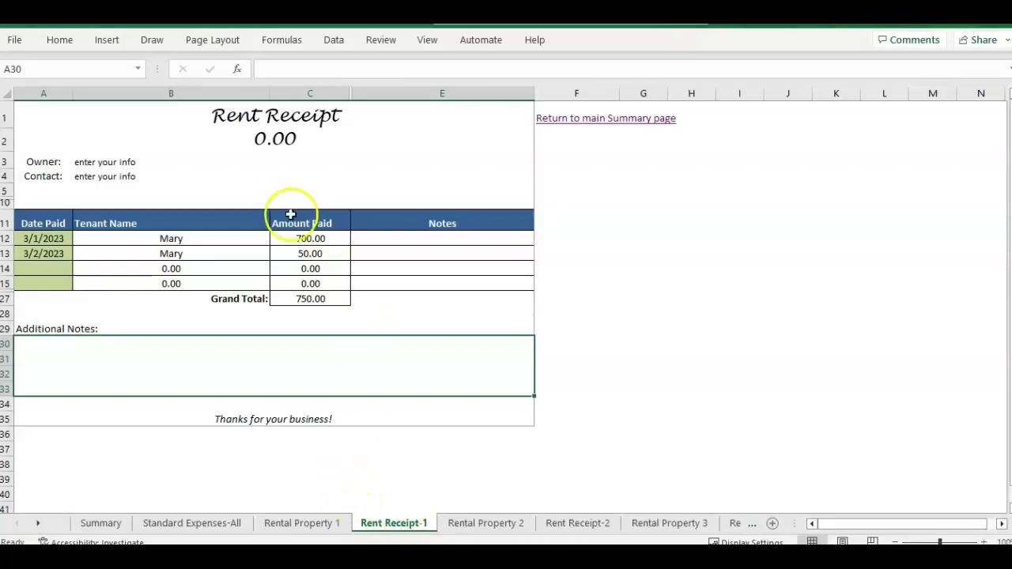
left_click(338, 239)
left_click(387, 242)
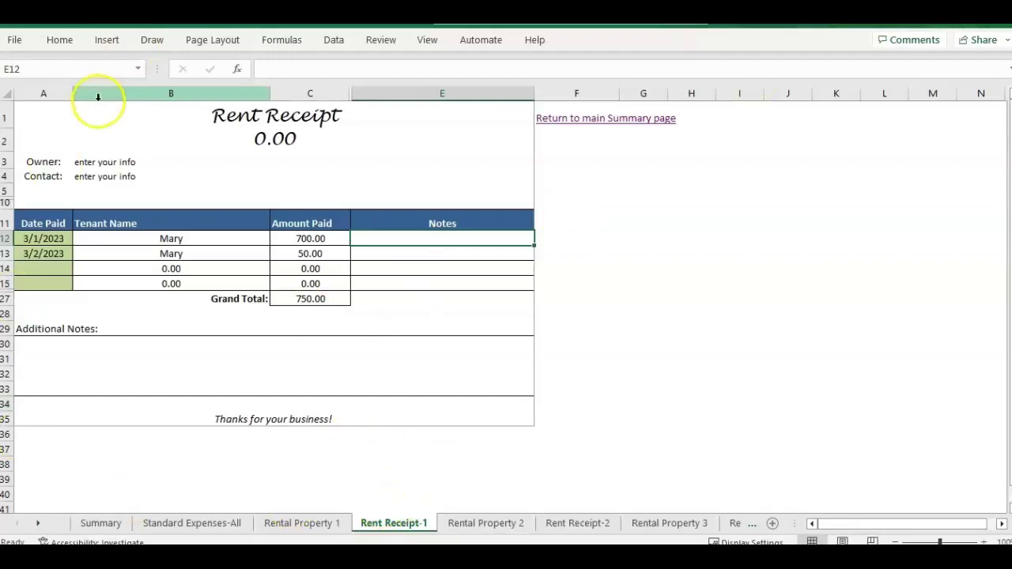
Step: Save the workbook's current changes
left_click(105, 162)
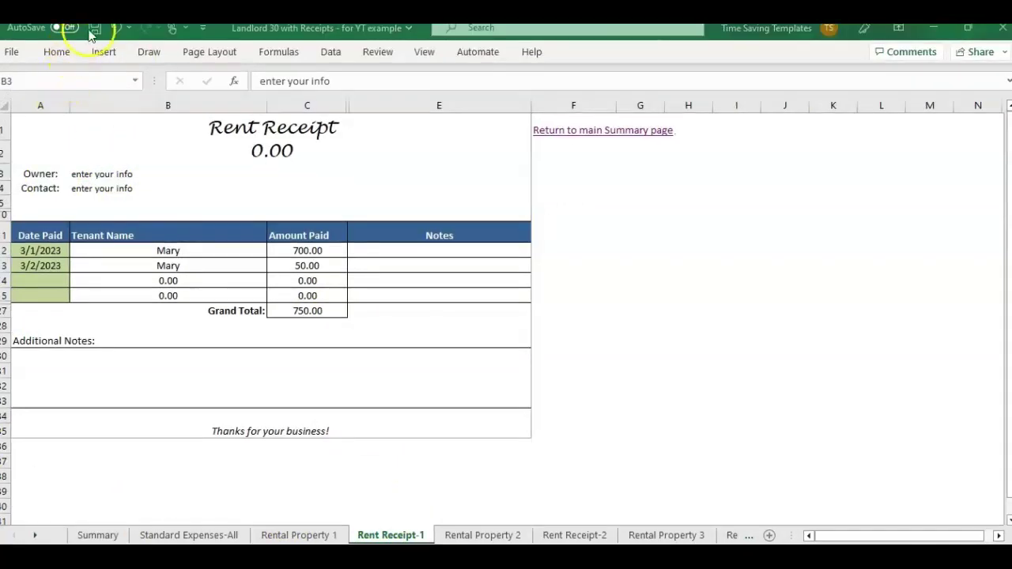
left_click(93, 30)
left_click(93, 30)
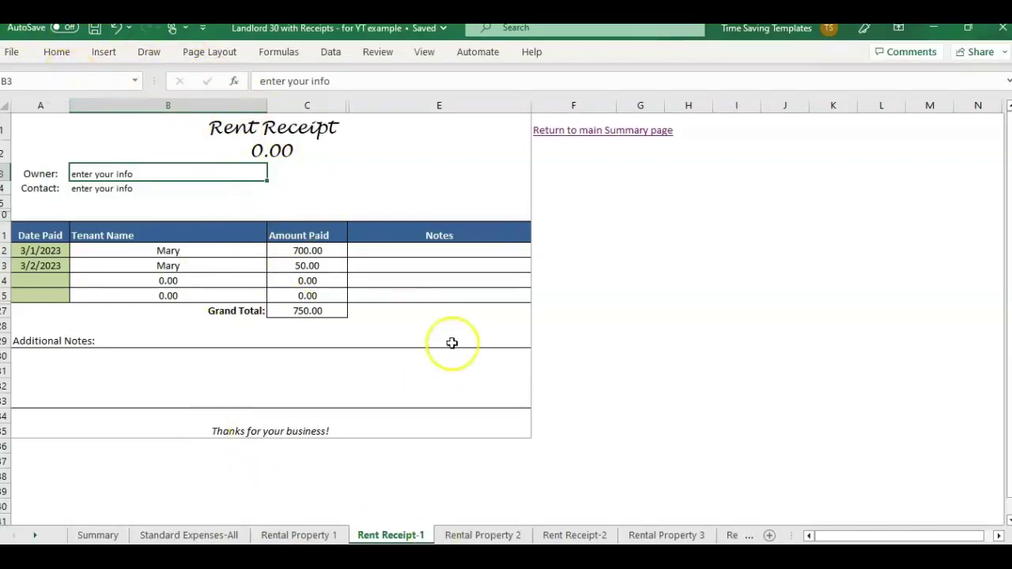
Step: Open the Save As dialog on the Youtube folder via File > Save As > Browse
left_click(12, 53)
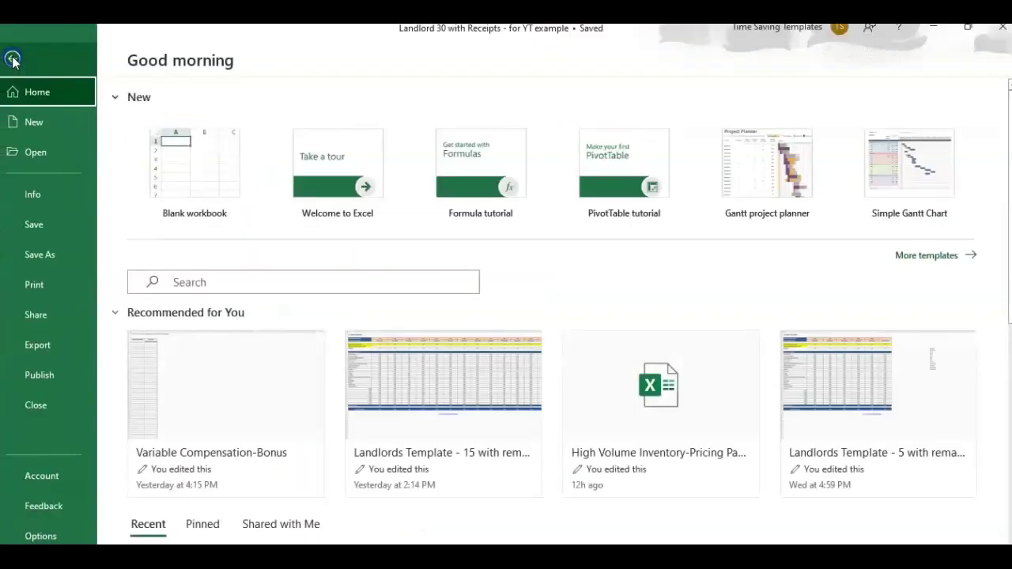
left_click(30, 257)
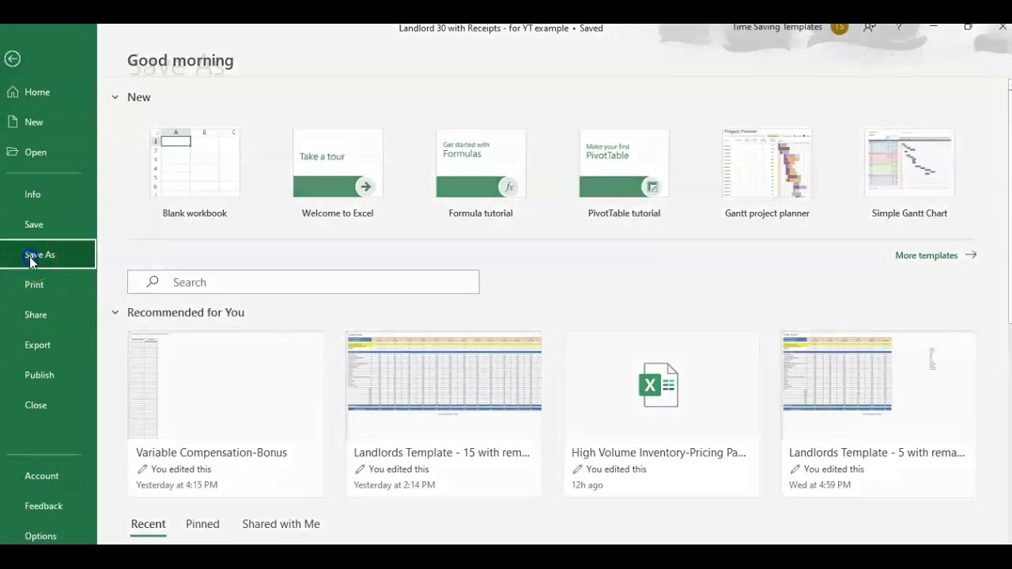
left_click(200, 357)
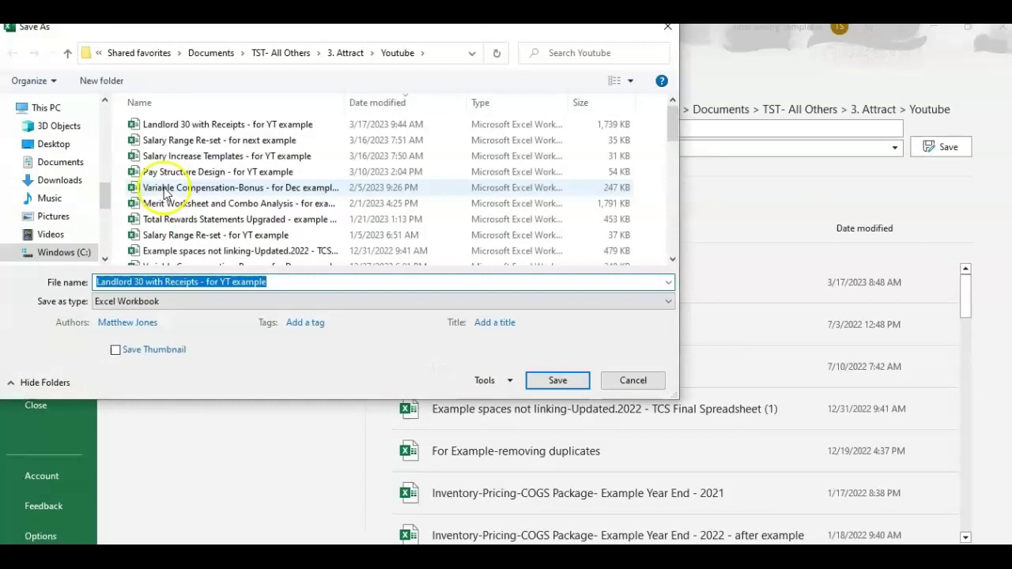
Step: Save as type PDF with the file name 'Rental 1 - March receipt'
left_click(210, 302)
left_click(444, 53)
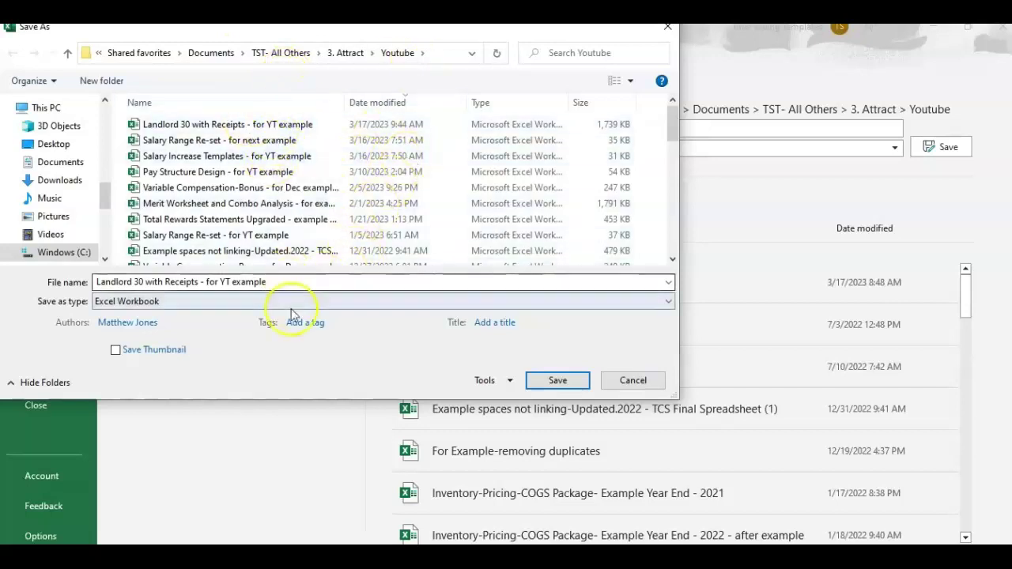
left_click(200, 311)
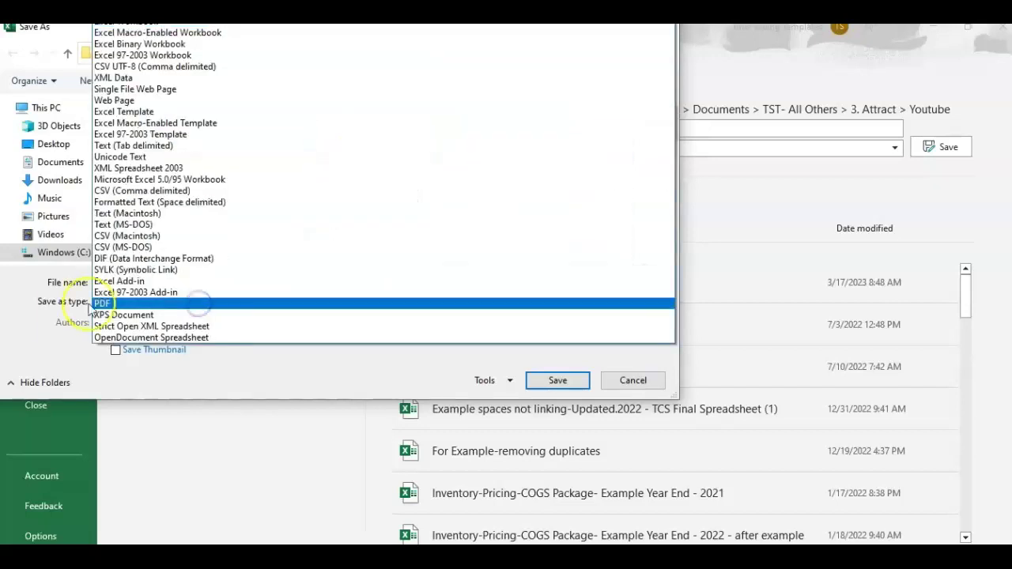
left_click(19, 310)
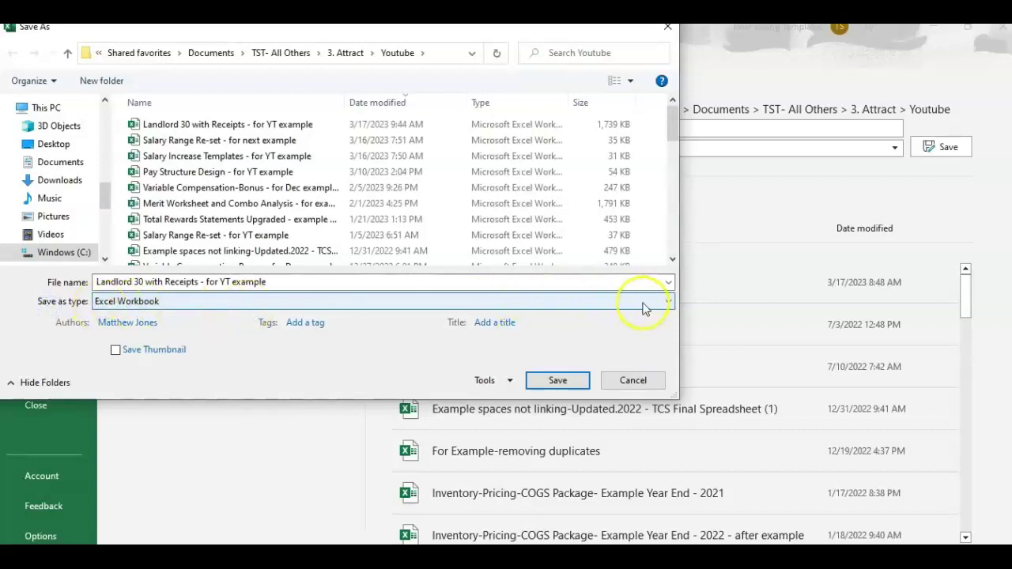
left_click(671, 306)
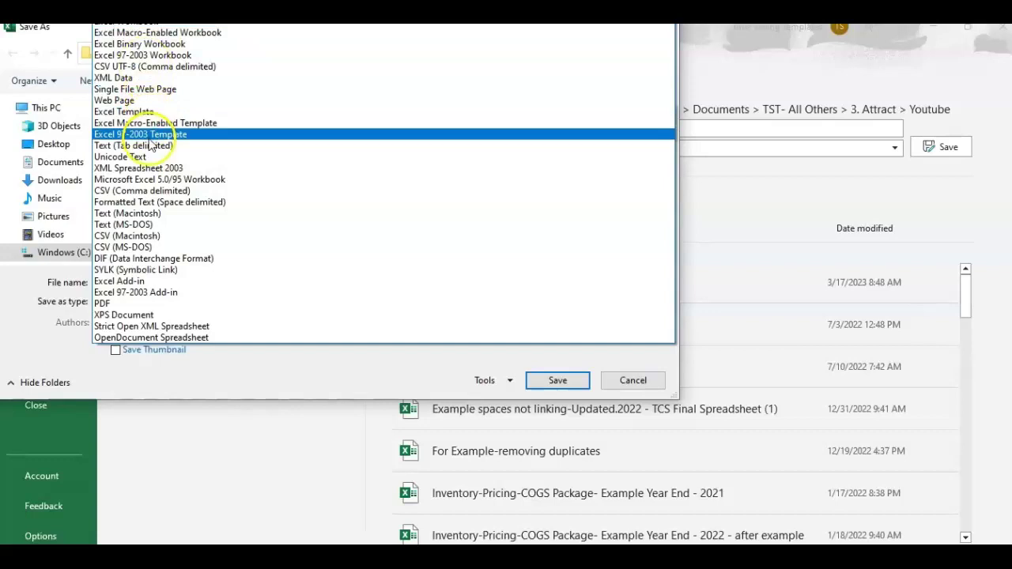
left_click(151, 303)
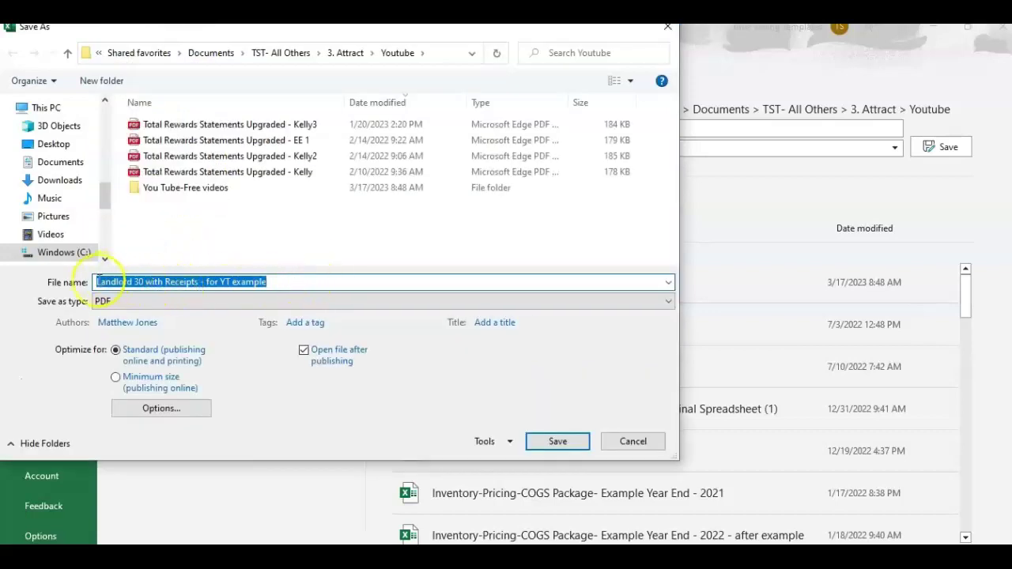
key("BackSpace")
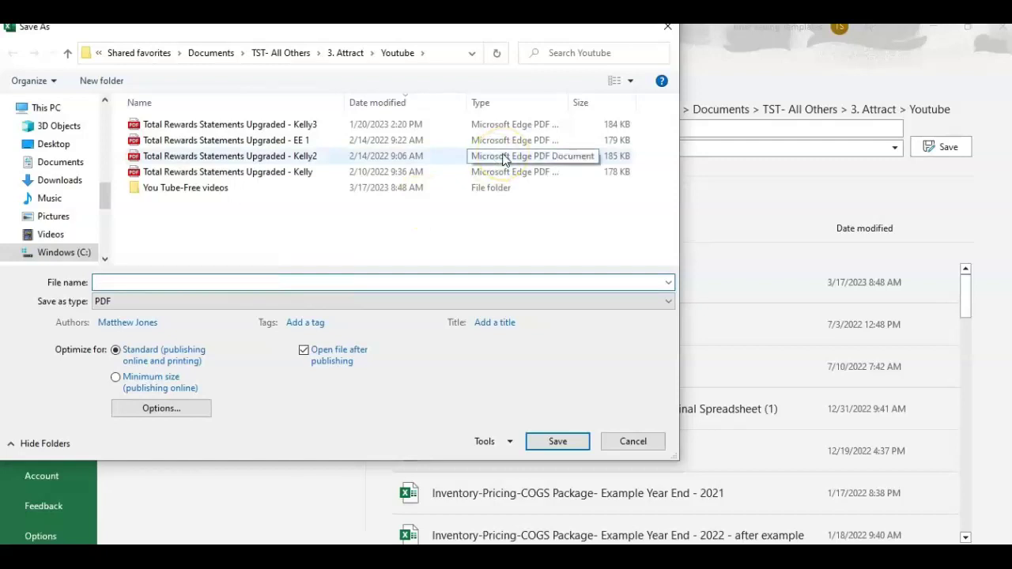
type("Rental 1 - March receipt")
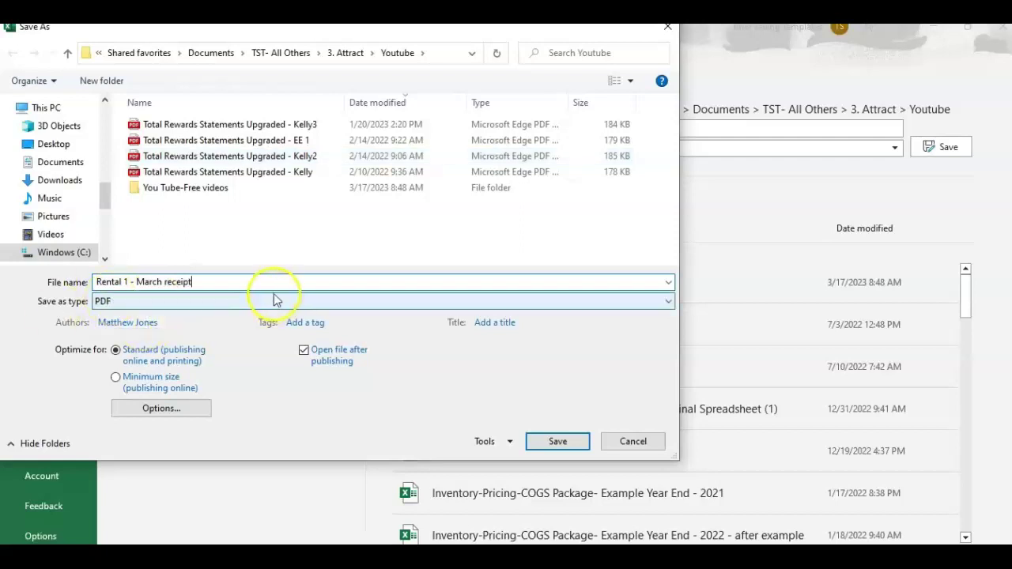
left_click(558, 443)
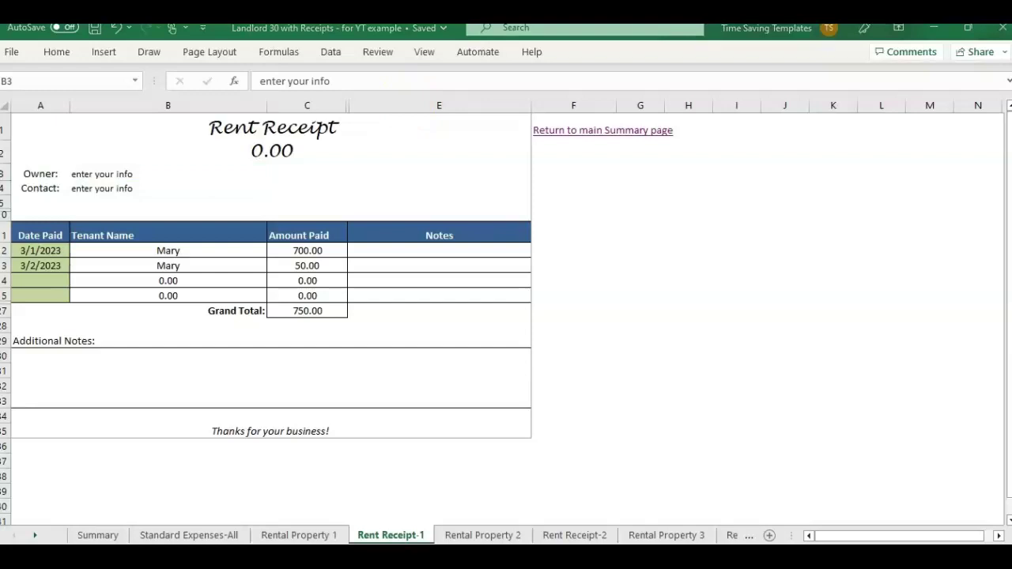
Step: Maximize Edge and scroll the one-page receipt showing both payments and Grand Total 750.00
left_click(735, 54)
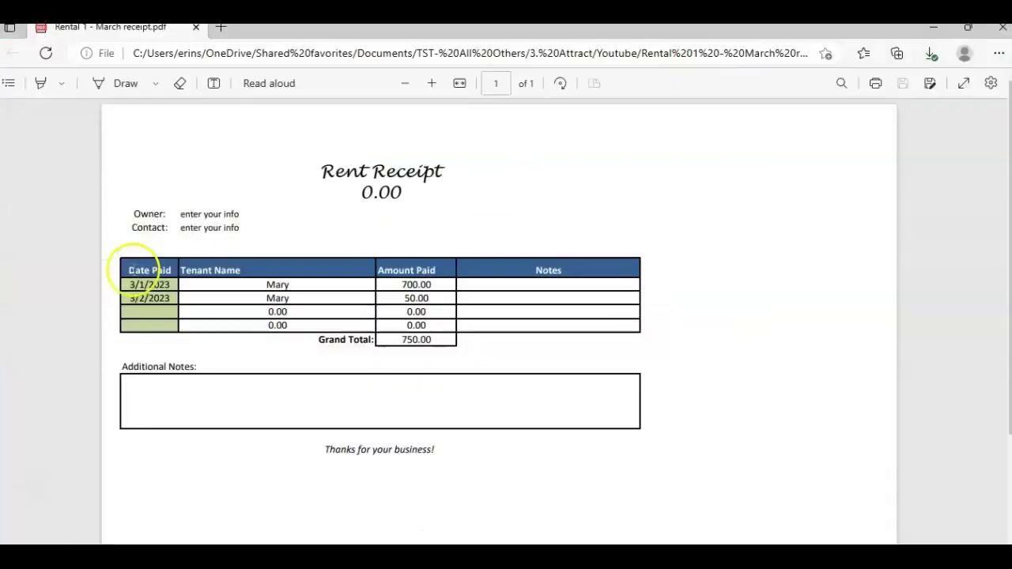
scroll(580, 328, "down", 2)
scroll(605, 316, "up", 2)
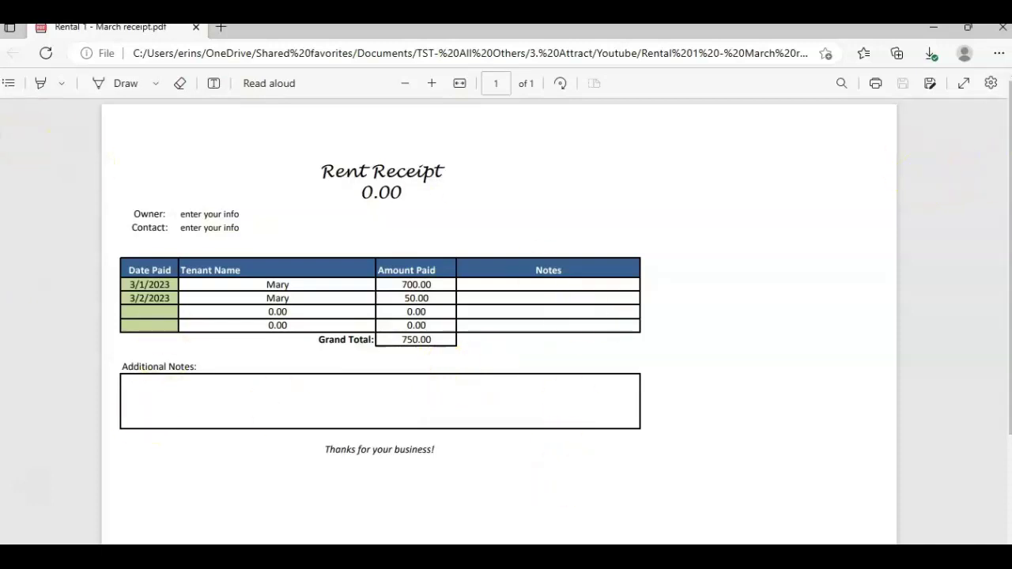
scroll(633, 395, "down", 2)
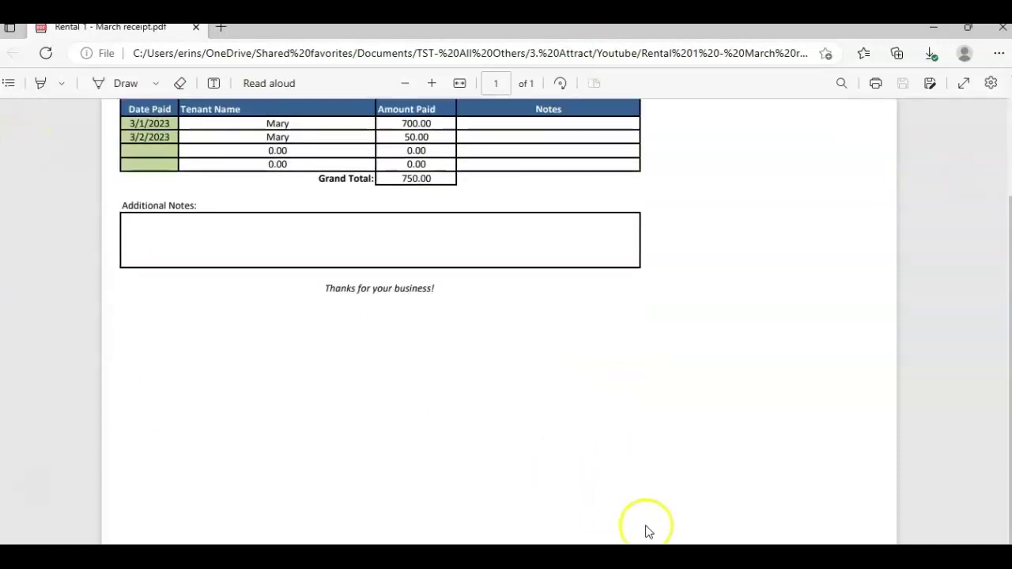
scroll(646, 531, "up", 2)
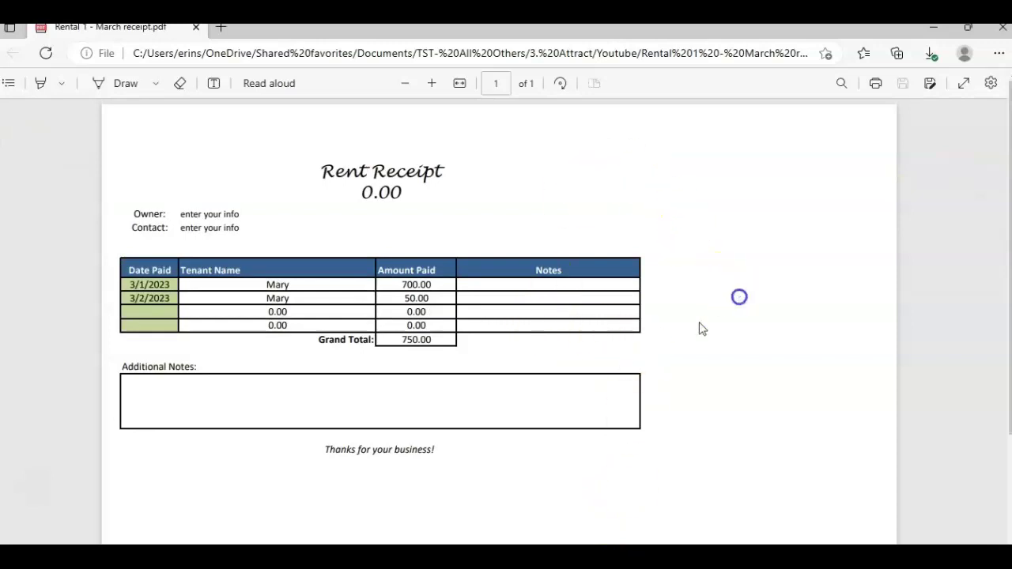
Step: Return to Excel and select the empty cell B28 below Grand Total
left_click(574, 496)
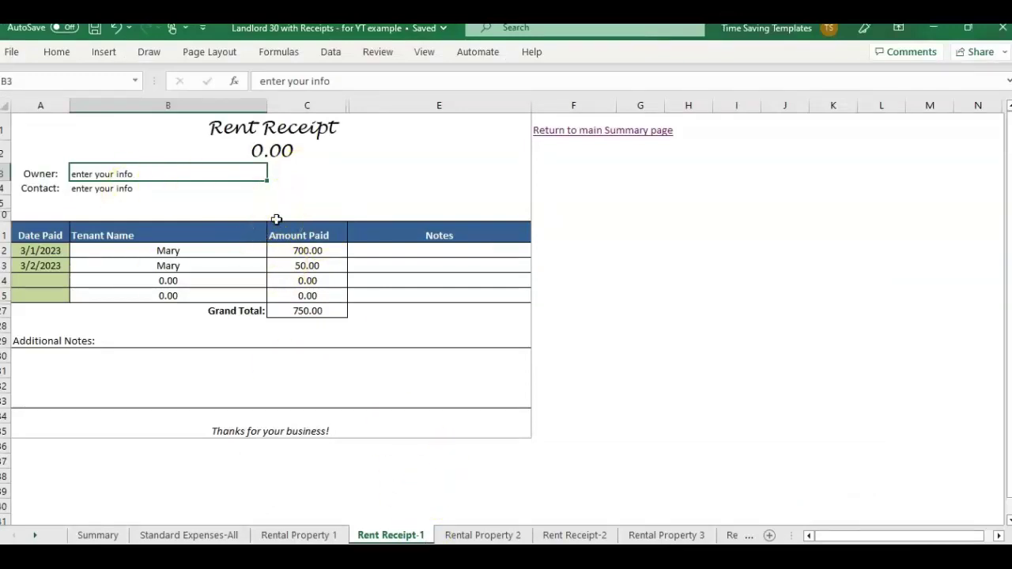
key("Down")
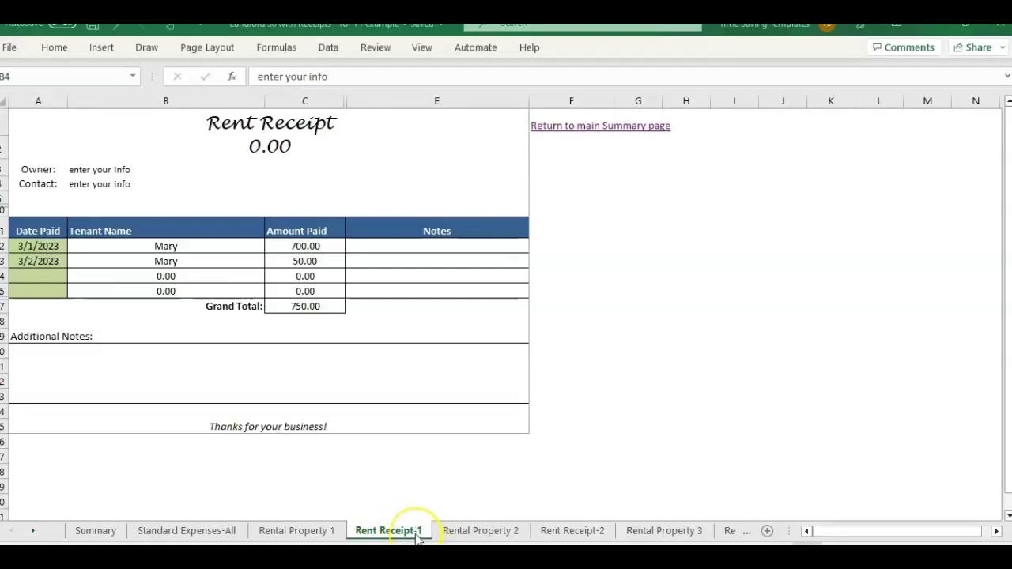
left_click(237, 321)
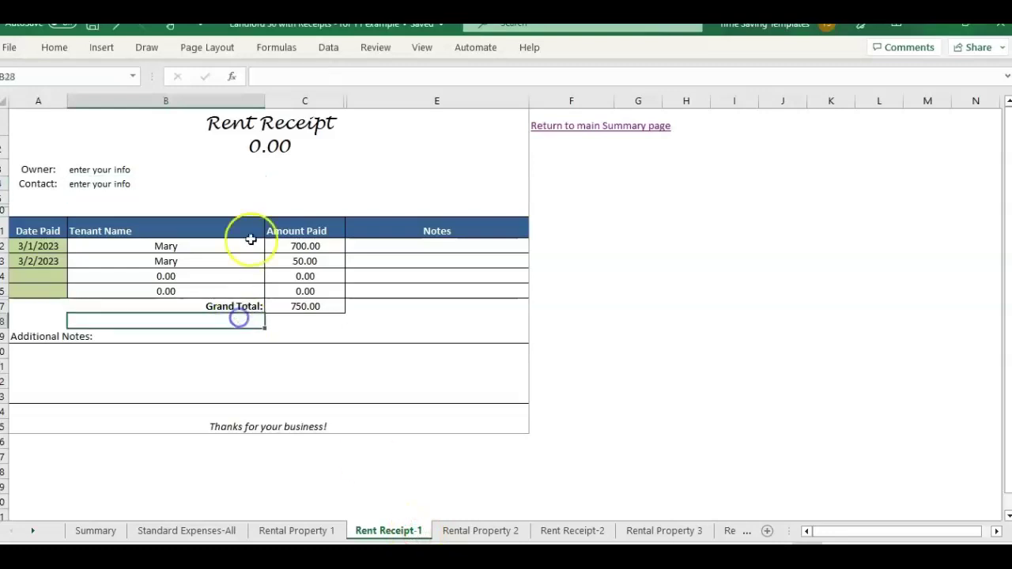
Step: Copy the Rent Receipt-1 sheet to a (new book) using Move or Copy with Create a copy
right_click(390, 532)
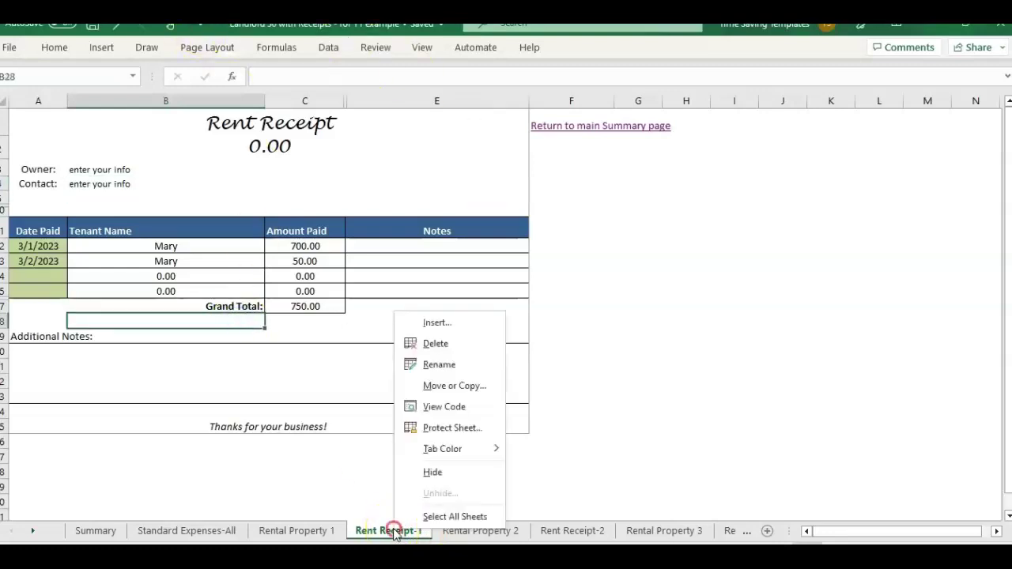
left_click(465, 394)
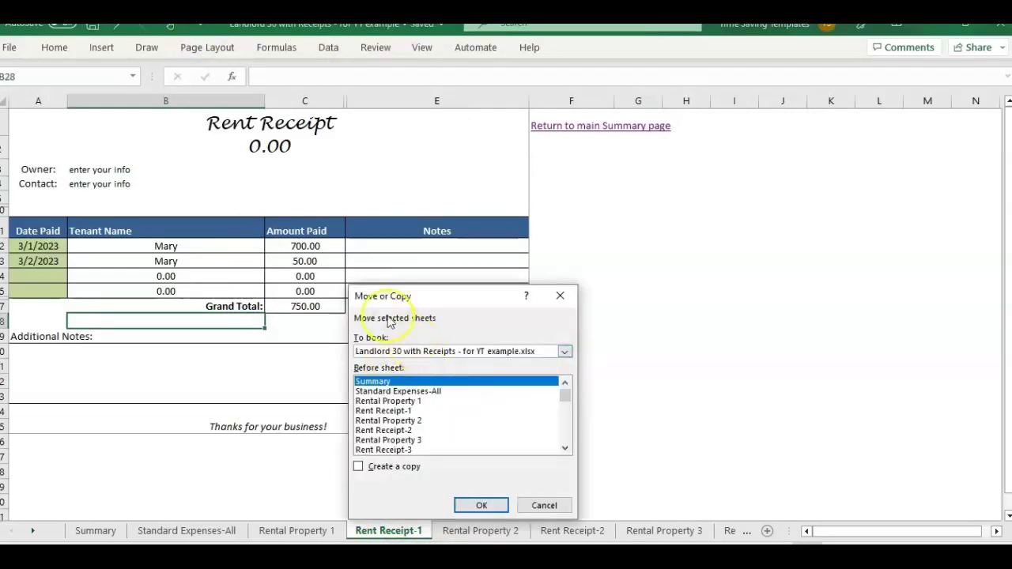
left_click(358, 468)
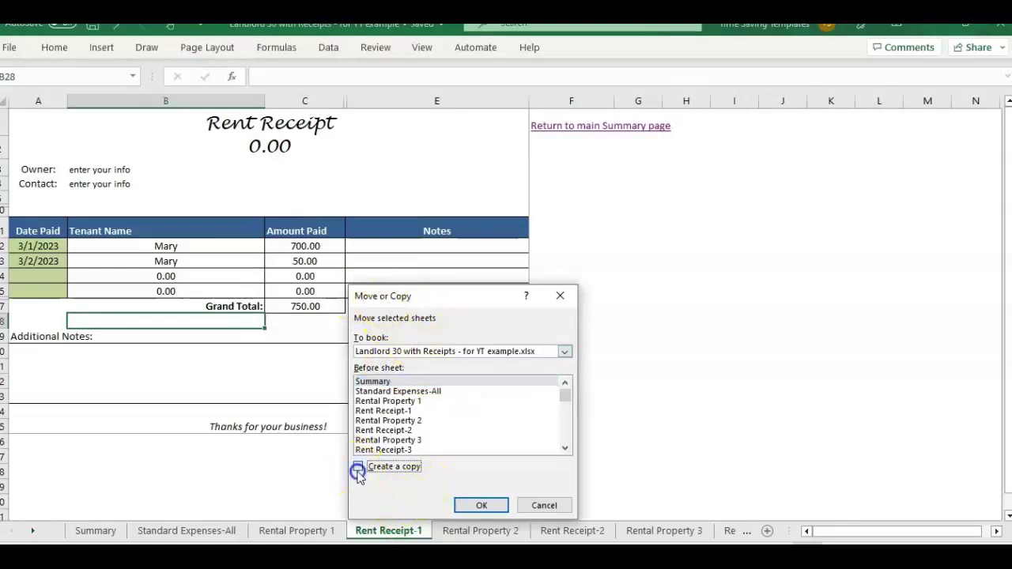
left_click(565, 351)
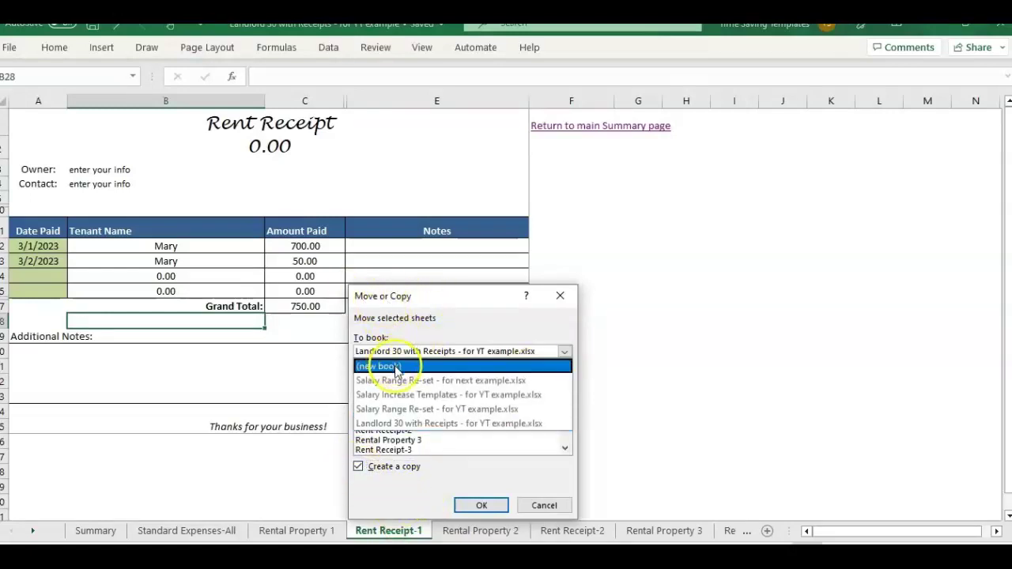
left_click(397, 367)
left_click(481, 505)
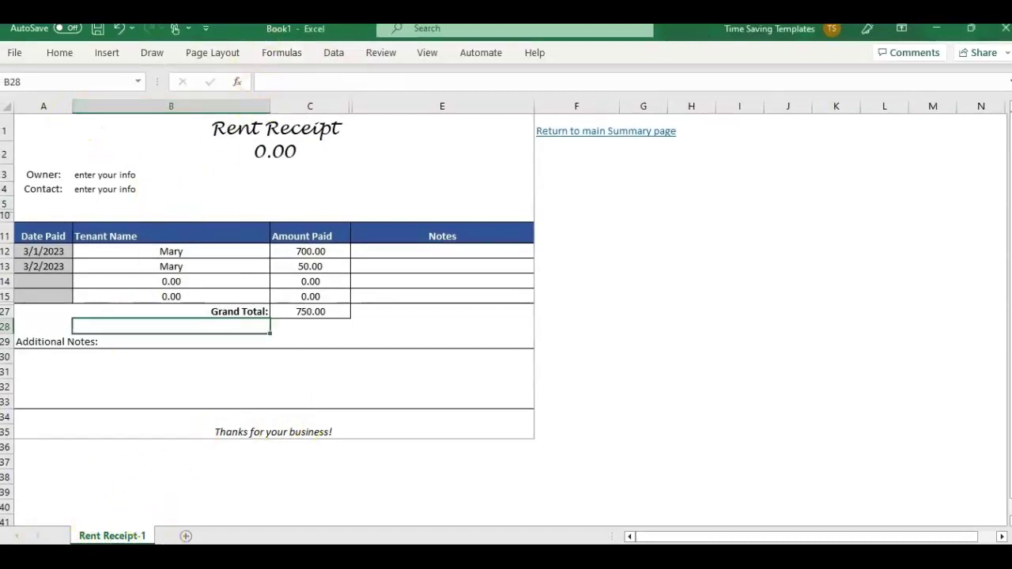
Step: Check the VLOOKUP formulas in C13, B12 and A12, then switch back to the Landlord 30 with Receipts workbook
left_click(310, 266)
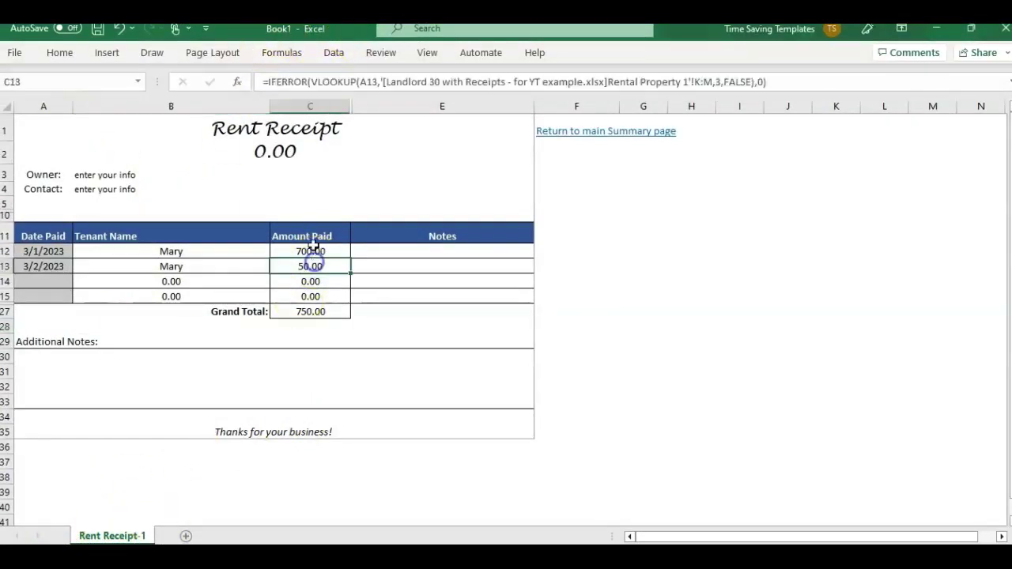
left_click(187, 249)
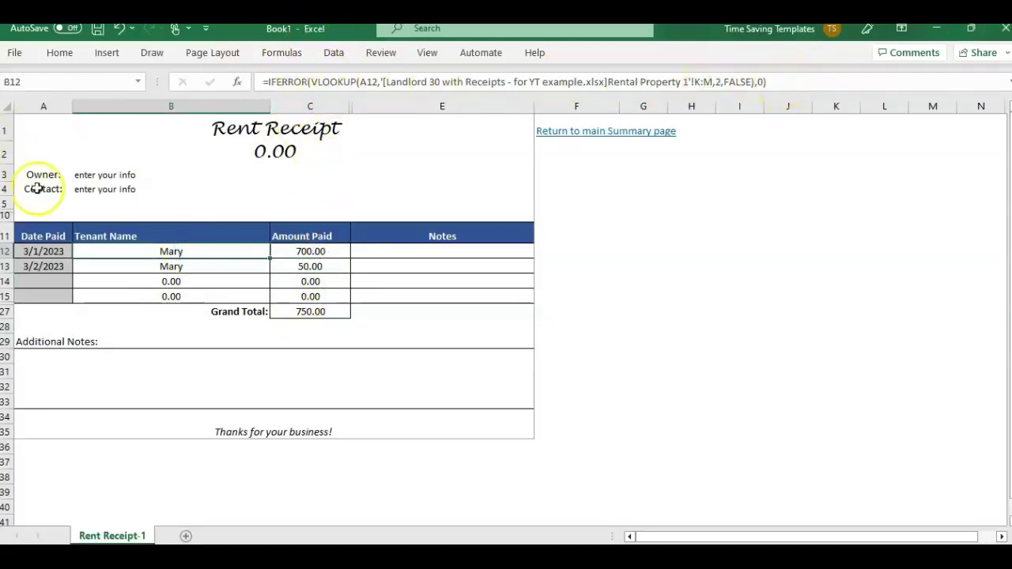
left_click(280, 262)
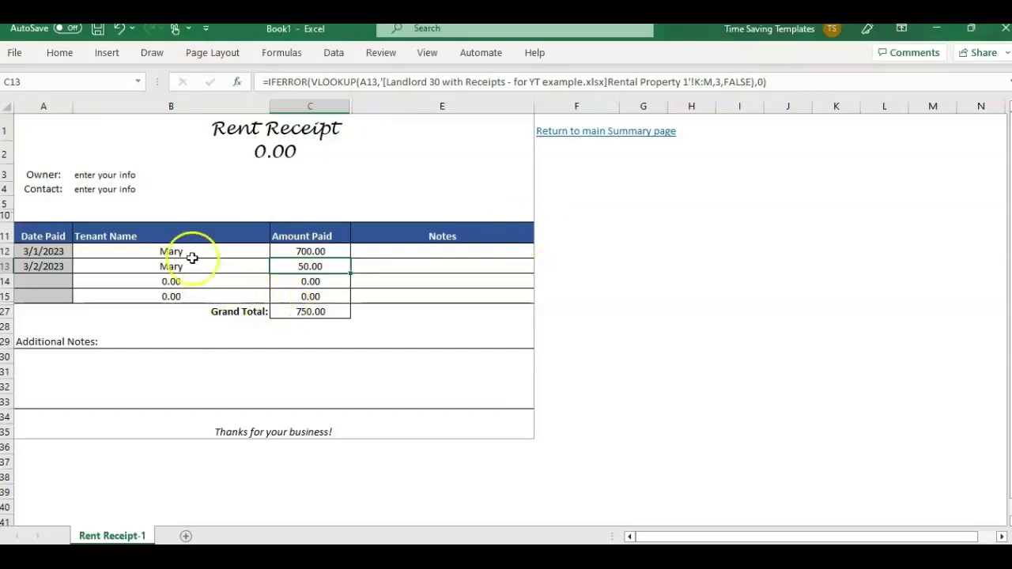
left_click(65, 252)
scroll(261, 377, "down", 2)
scroll(261, 376, "up", 2)
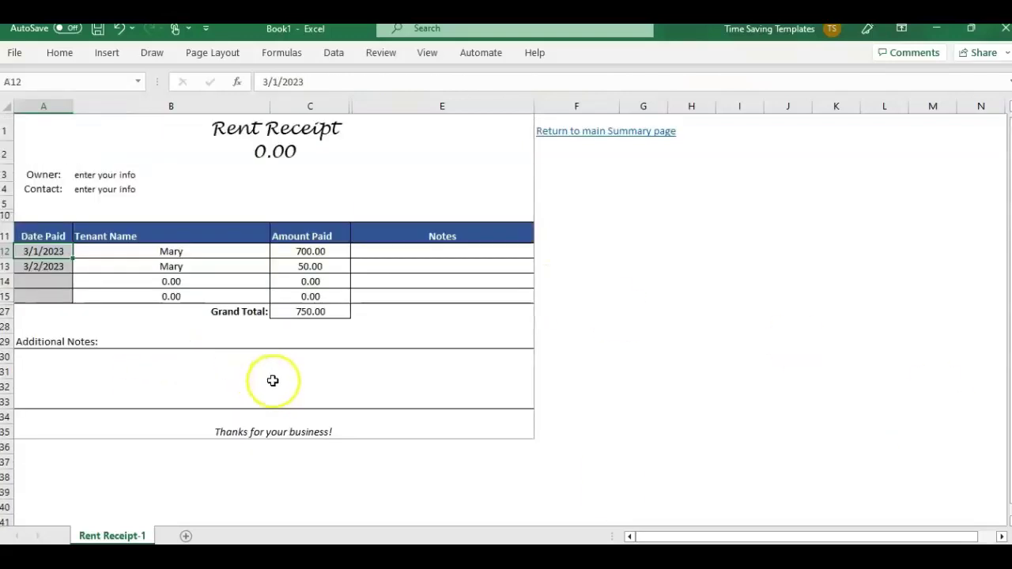
left_click(308, 213)
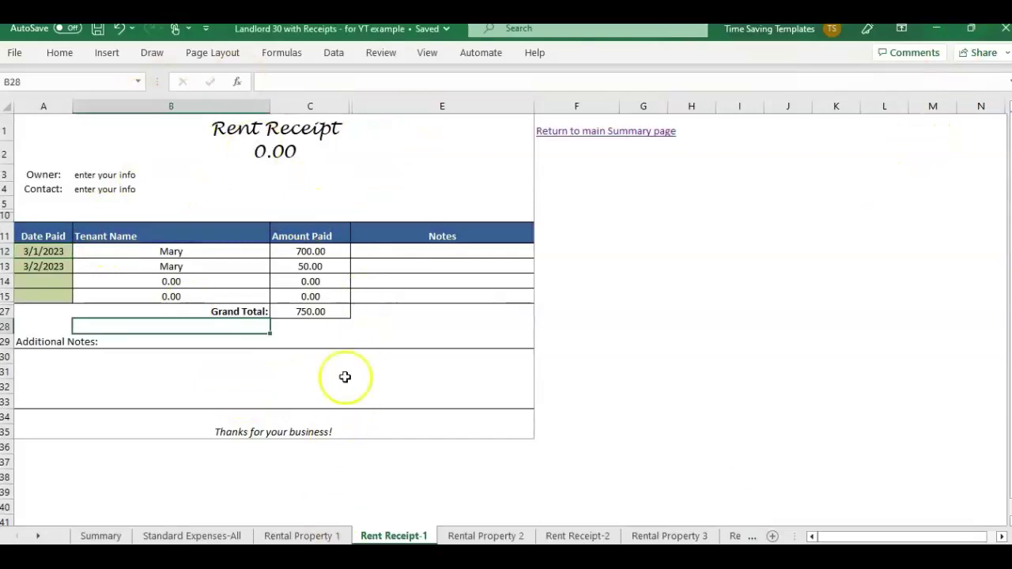
Step: On the Rental Property 1 sheet, set the X7 expense category to Management Fees
left_click(340, 294)
left_click(400, 227)
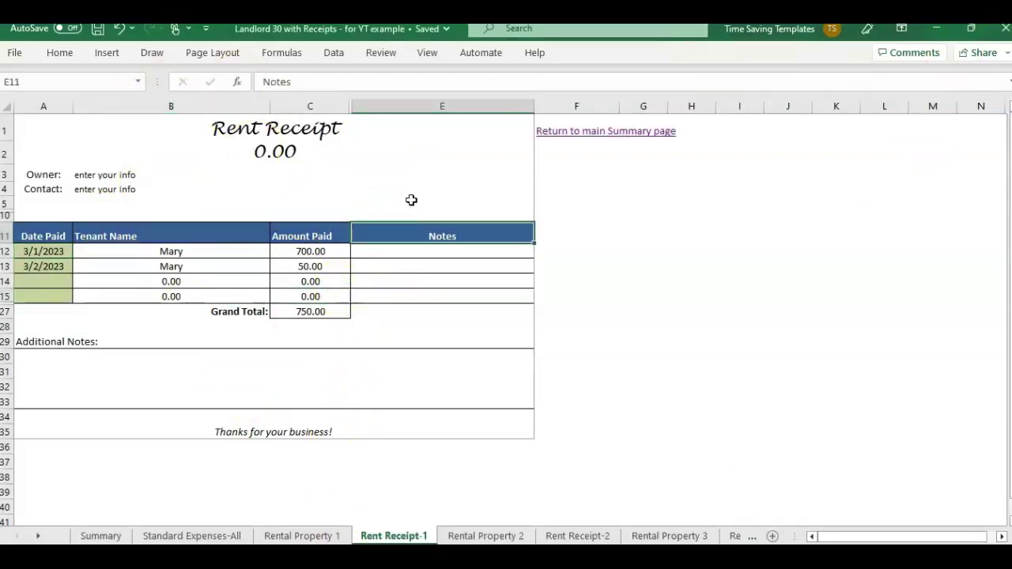
left_click(293, 536)
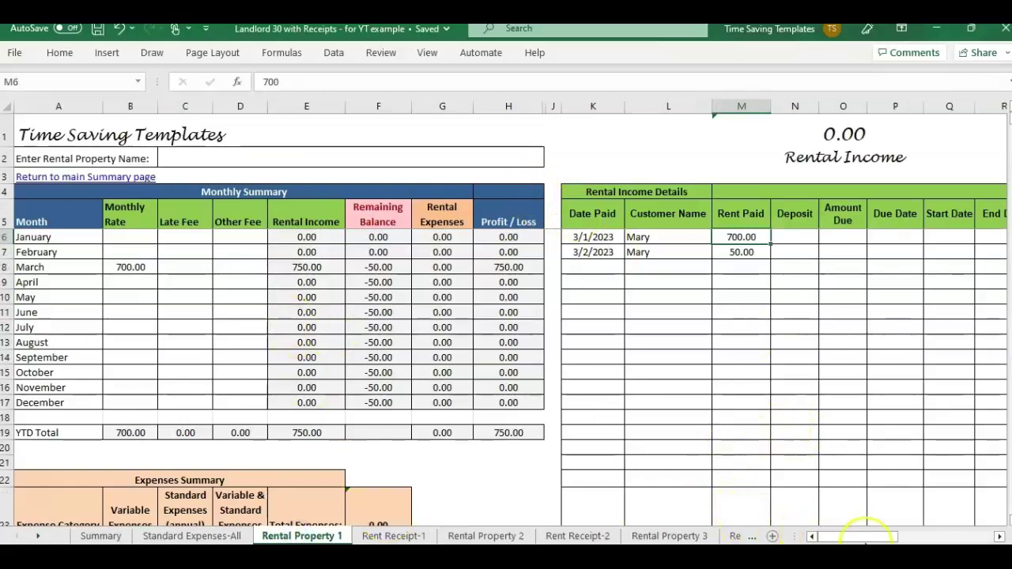
left_click_drag(867, 537, 922, 537)
left_click_drag(601, 222, 607, 273)
left_click(621, 251)
left_click(673, 252)
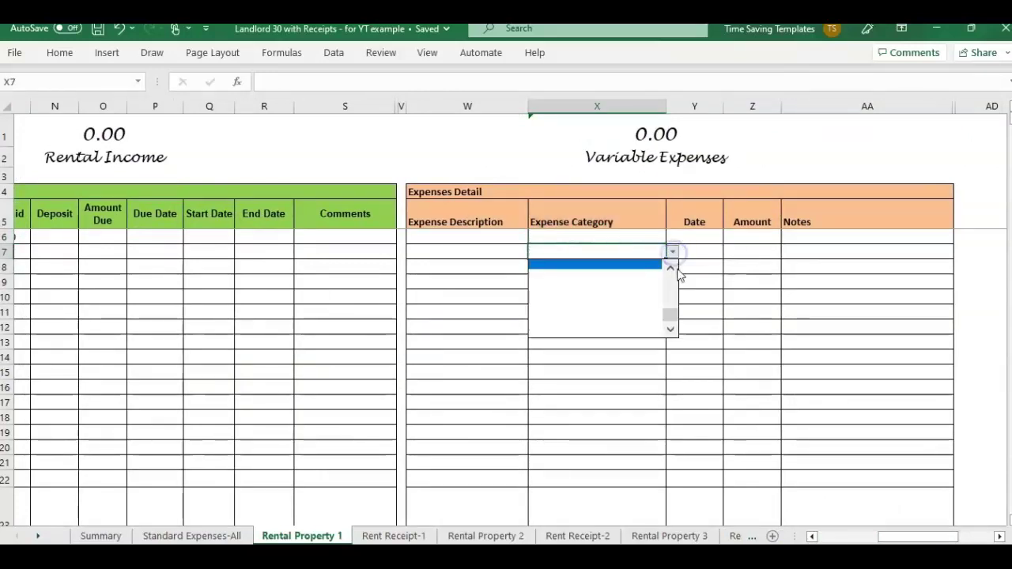
left_click(672, 286)
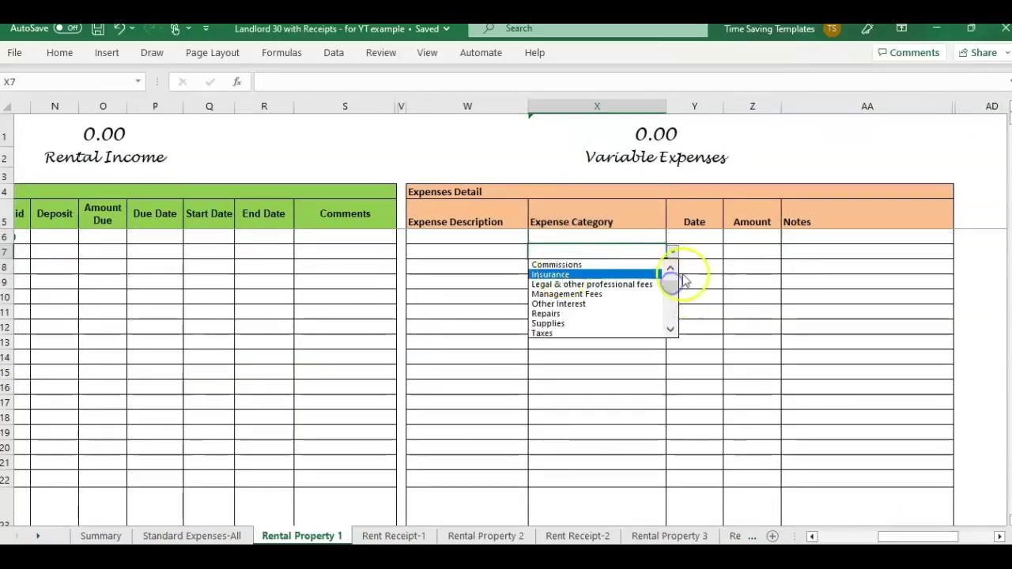
left_click(568, 293)
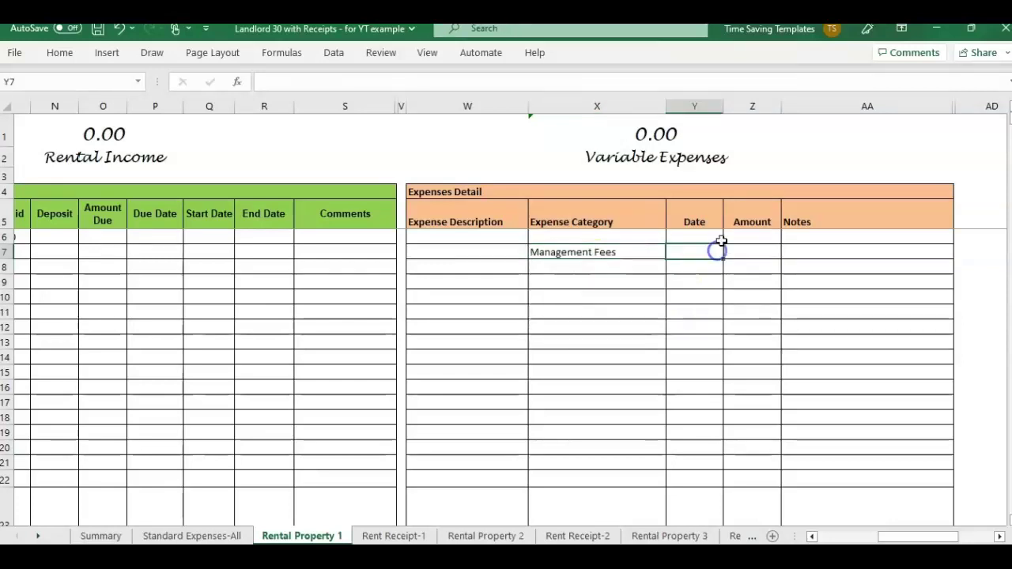
Step: Enter 3/1/2023 as the expense date in Y7 and 200 as the amount in Z7
left_click(447, 253)
left_click(706, 253)
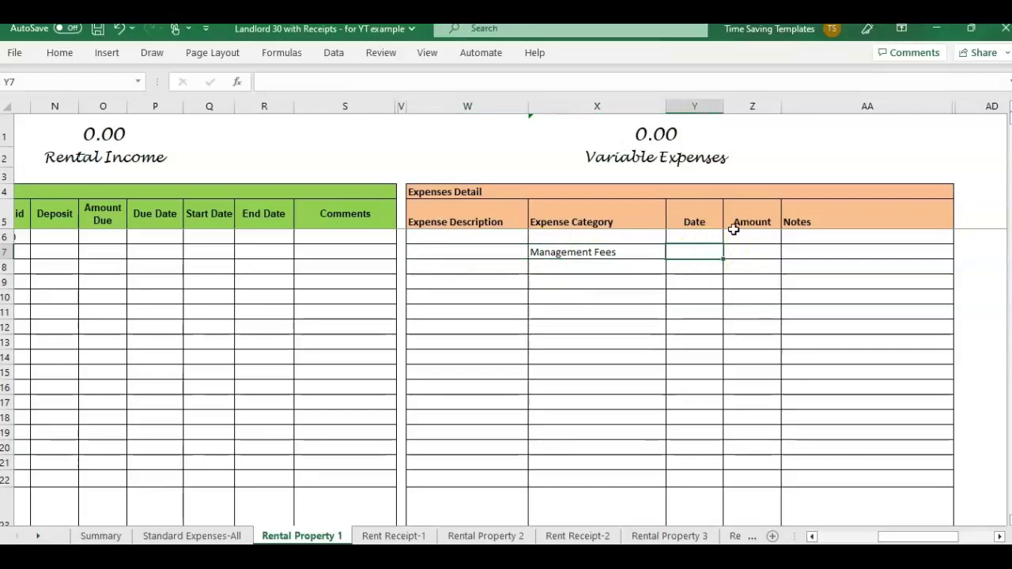
type("3/1/2023")
key("Tab")
type("200")
key("Return")
key("Up")
key("Left")
key("Left")
key("Left")
key("Right")
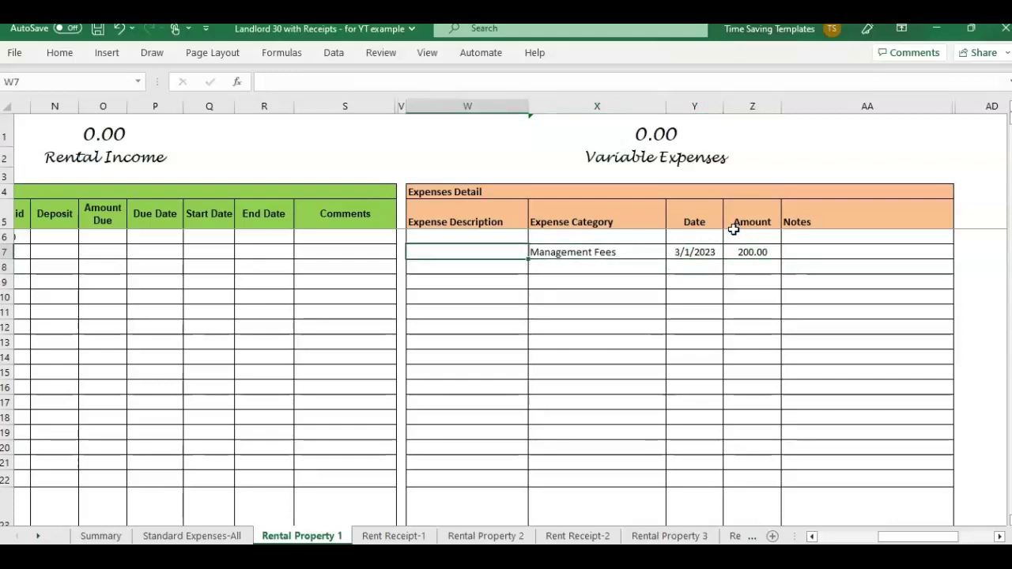
key("Left")
key("Left")
key("Left")
key("Left")
key("Left")
key("Left")
key("Left")
key("Left")
key("Left")
key("Left")
key("Left")
key("Left")
key("Left")
key("Left")
key("Left")
key("Left")
key("Left")
key("Left")
key("Left")
key("Left")
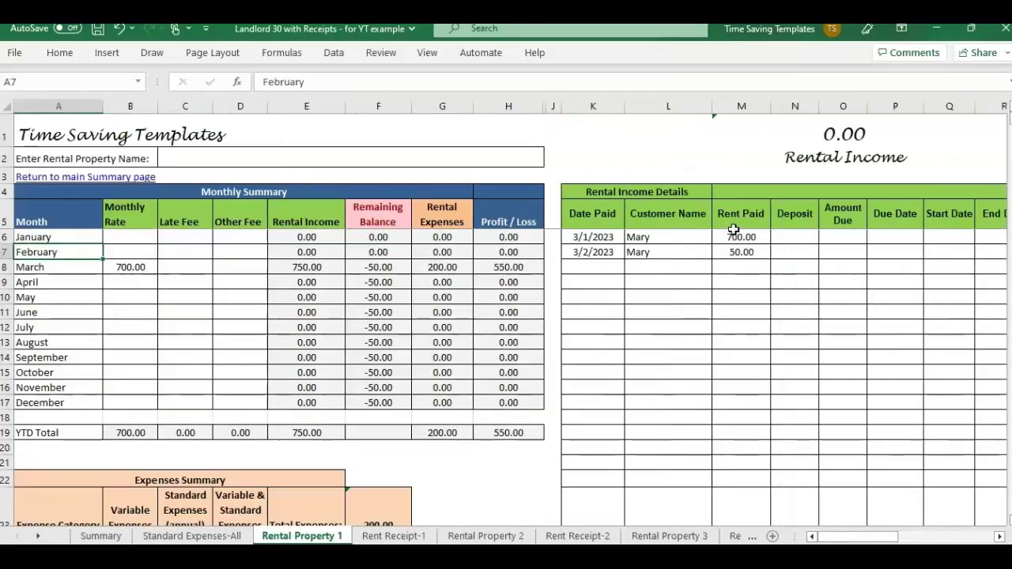
Step: Review the Rental Expenses column, then check the Summary sheet's 750.00 income, 200.00 fees and 550.00 net
left_click(450, 106)
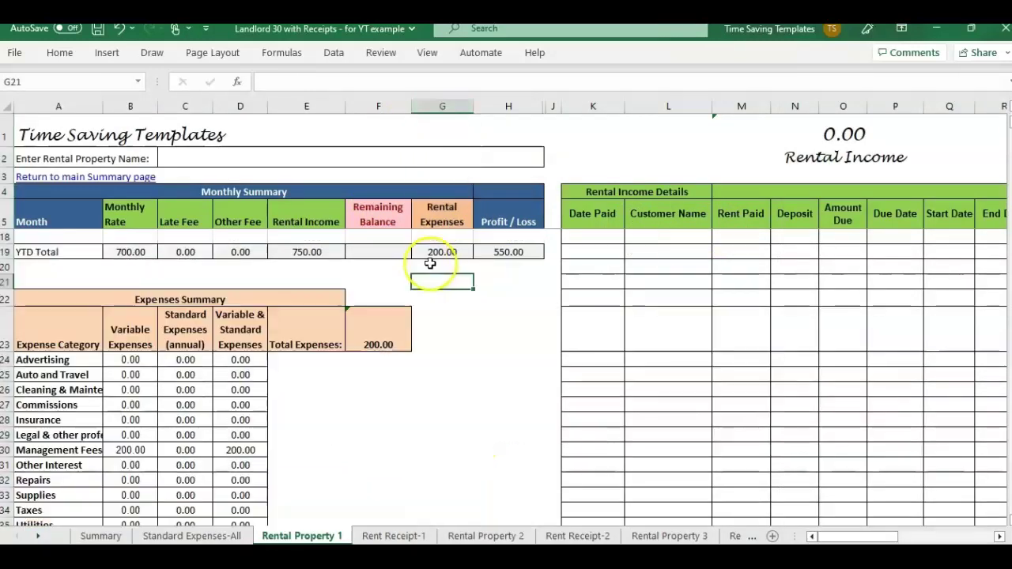
scroll(419, 281, "down", 1)
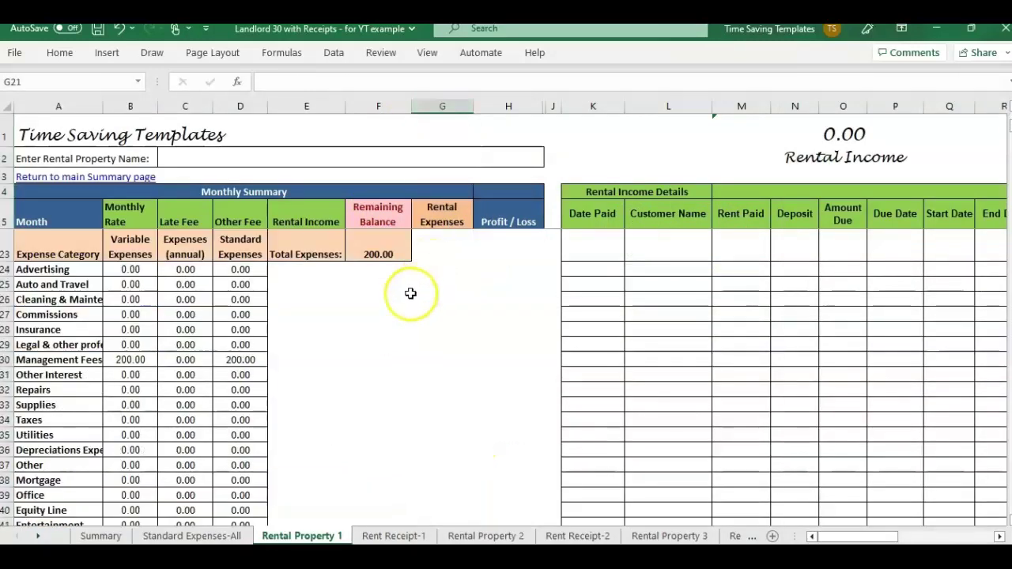
scroll(118, 301, "down", 1)
scroll(215, 349, "up", 2)
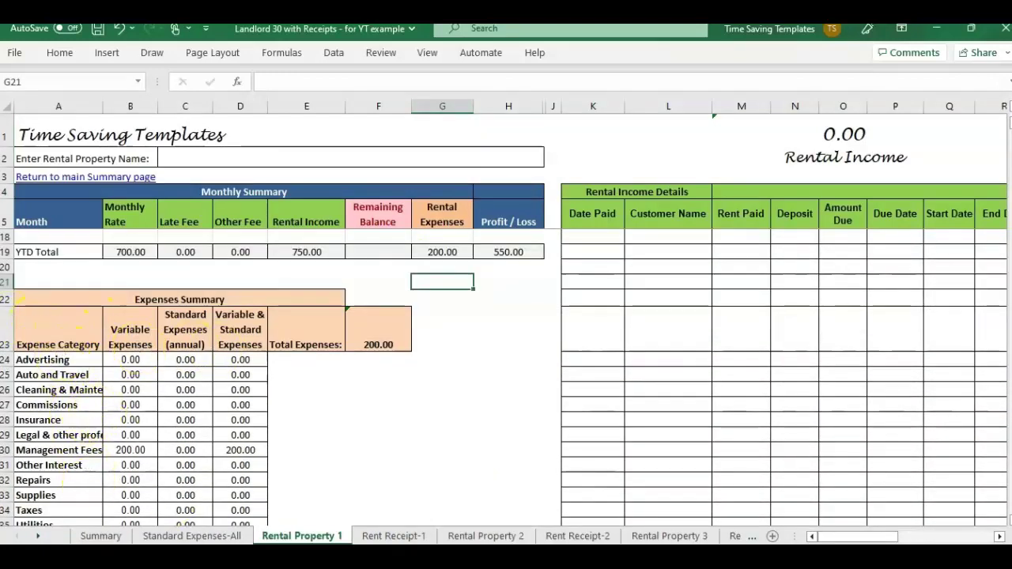
key("ctrl+Page_Up")
key("ctrl+Page_Up")
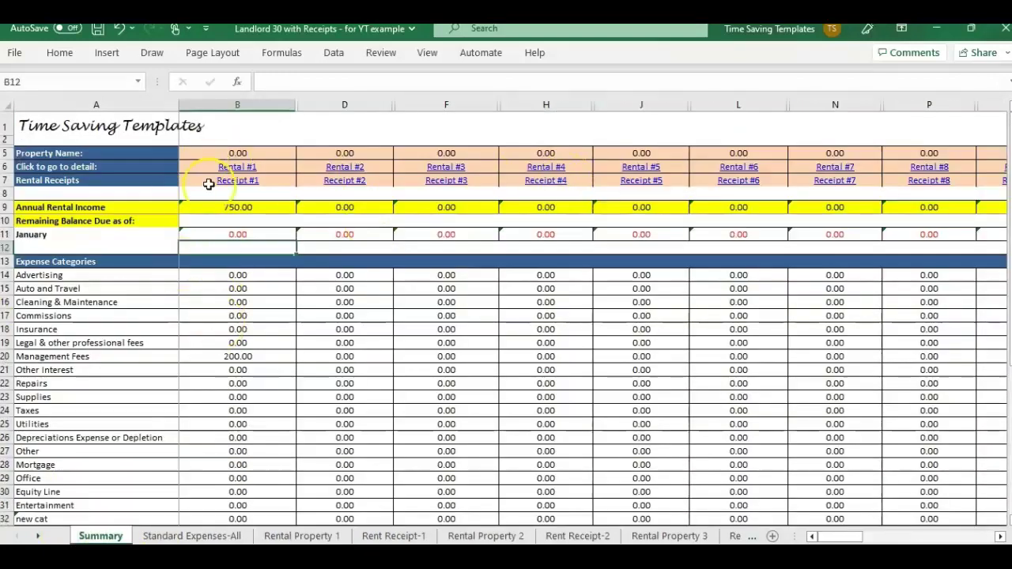
scroll(305, 319, "down", 4)
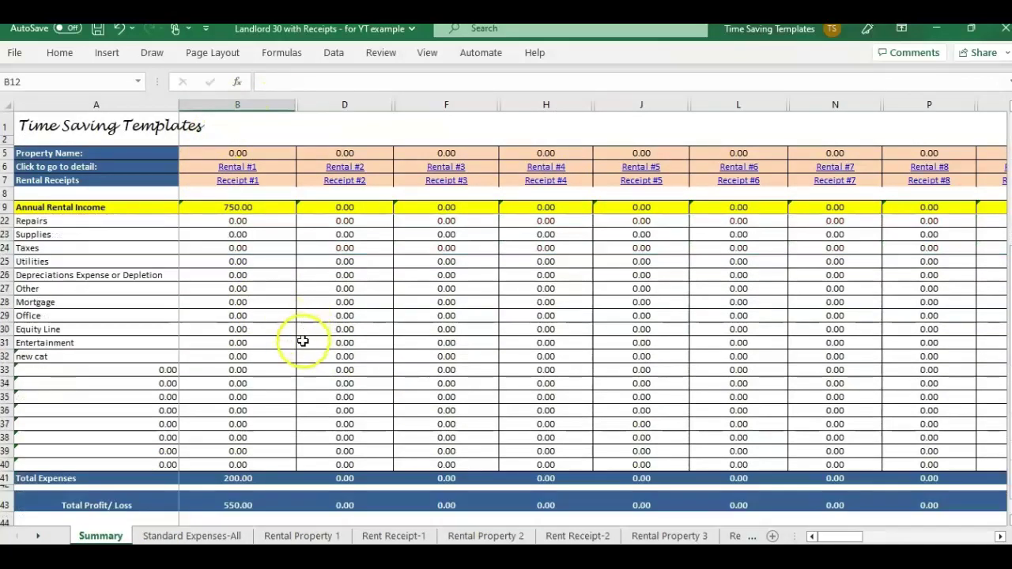
scroll(394, 391, "up", 4)
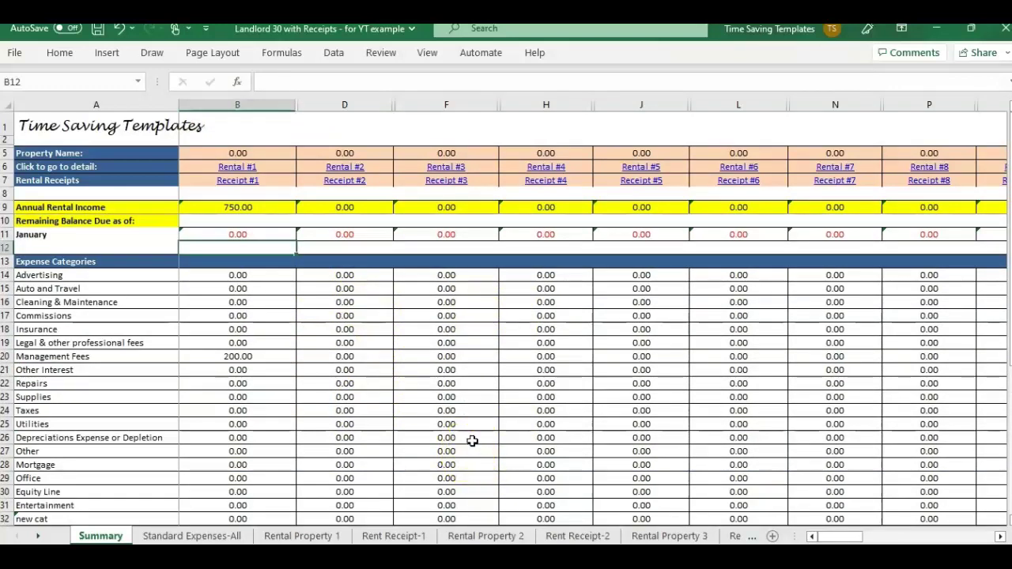
Step: Bring up the Rental Property Management templates page in Chrome, browse its products, and go to timesavingtemplates.com/freeresources
left_click(448, 534)
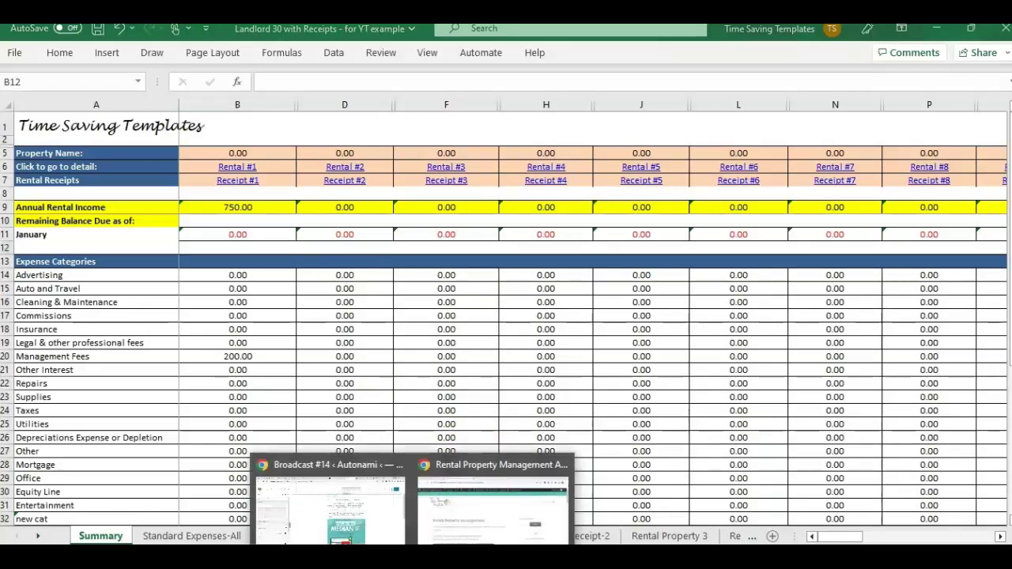
left_click(443, 473)
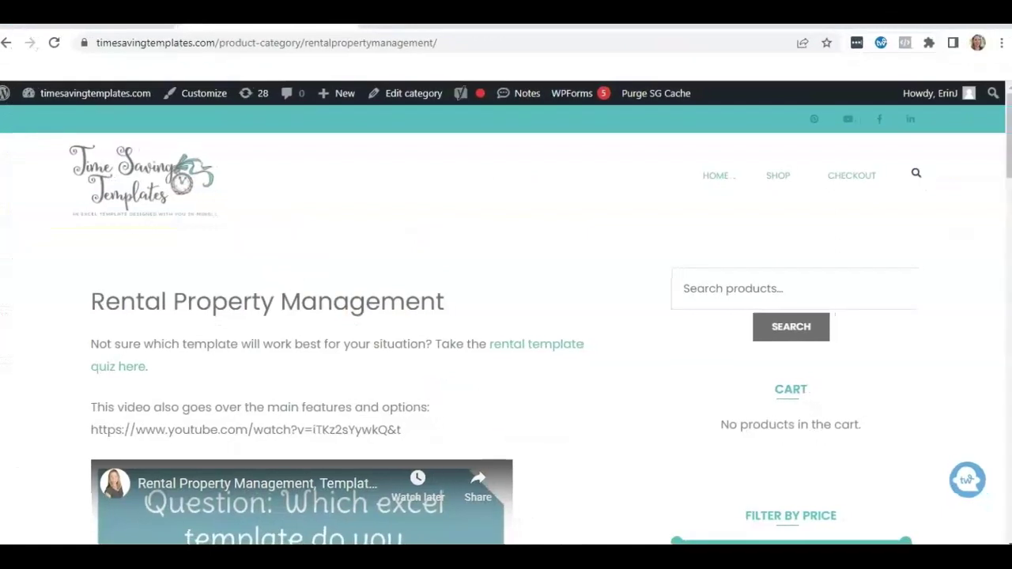
left_click(589, 105)
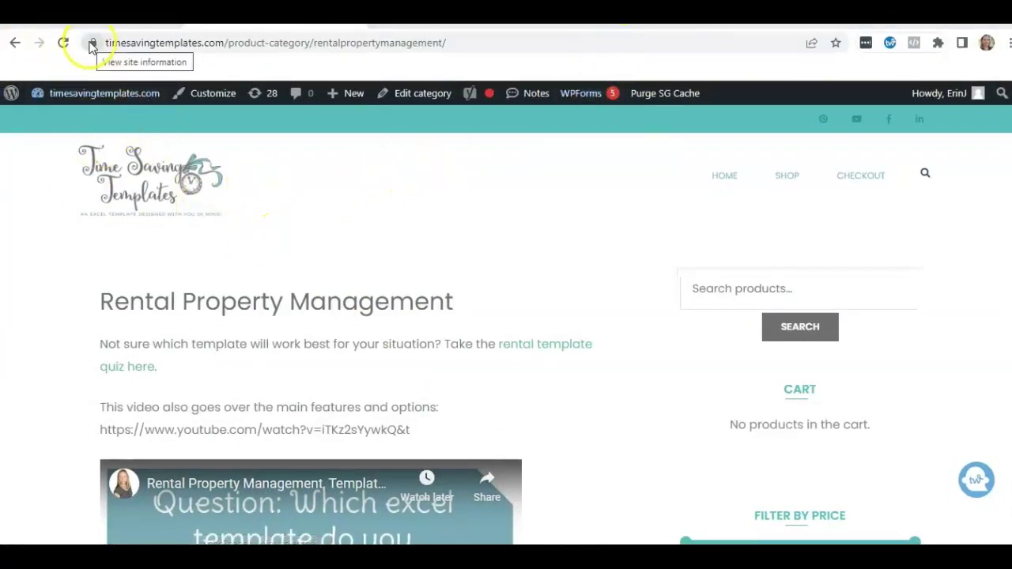
mouse_move(790, 180)
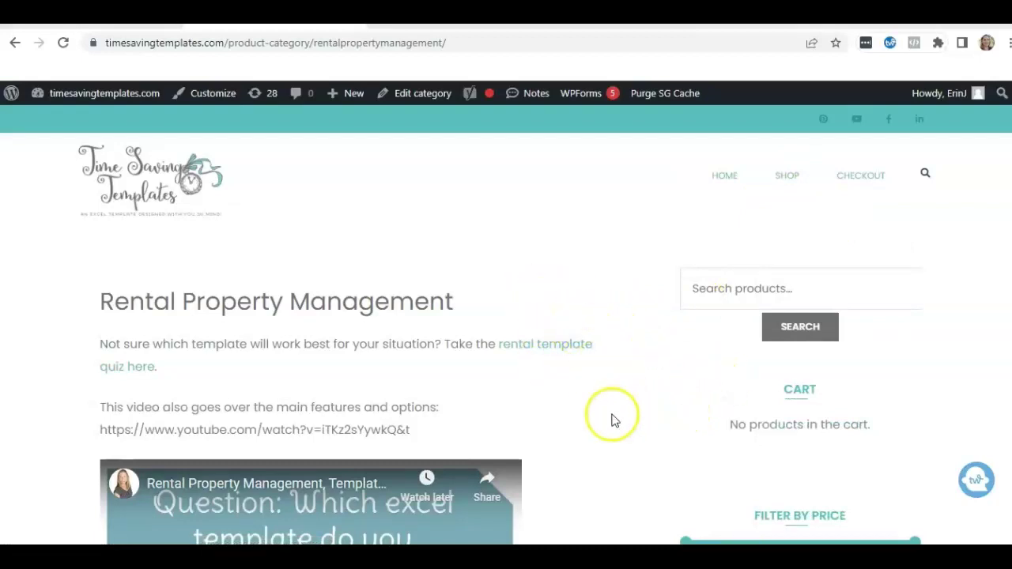
scroll(629, 368, "down", 2)
scroll(628, 379, "down", 1)
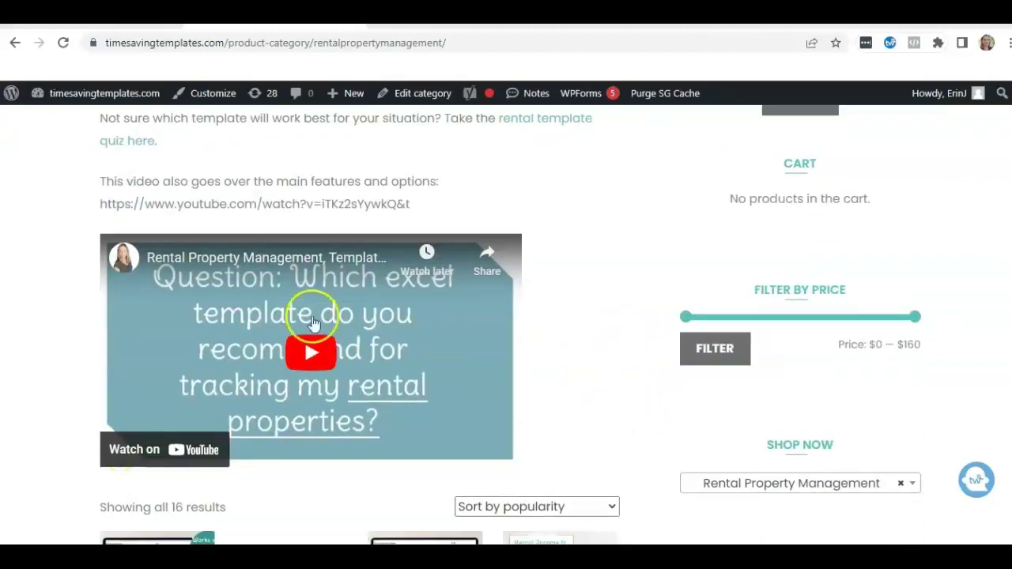
scroll(545, 332, "up", 2)
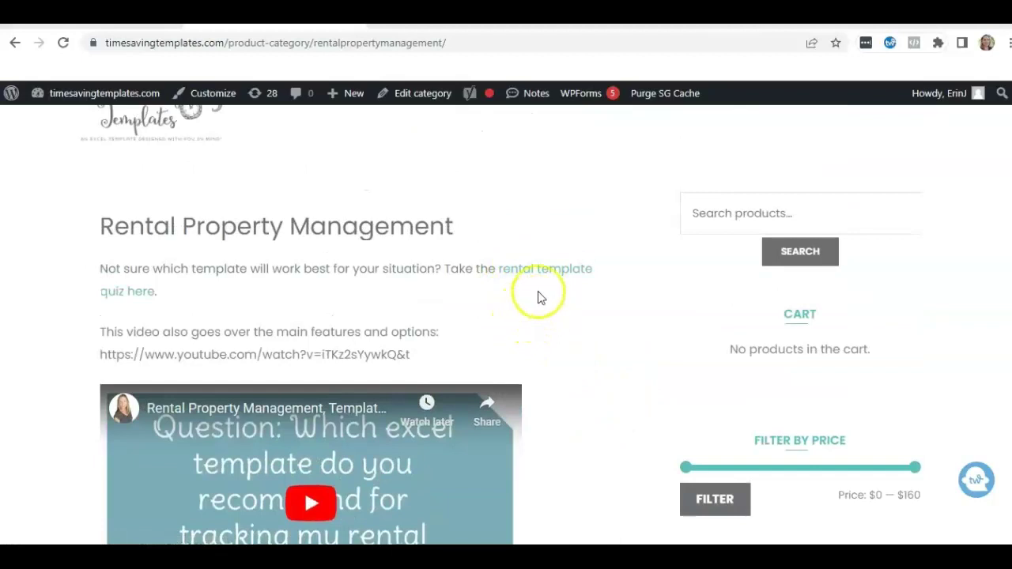
scroll(518, 320, "down", 4)
scroll(532, 318, "down", 6)
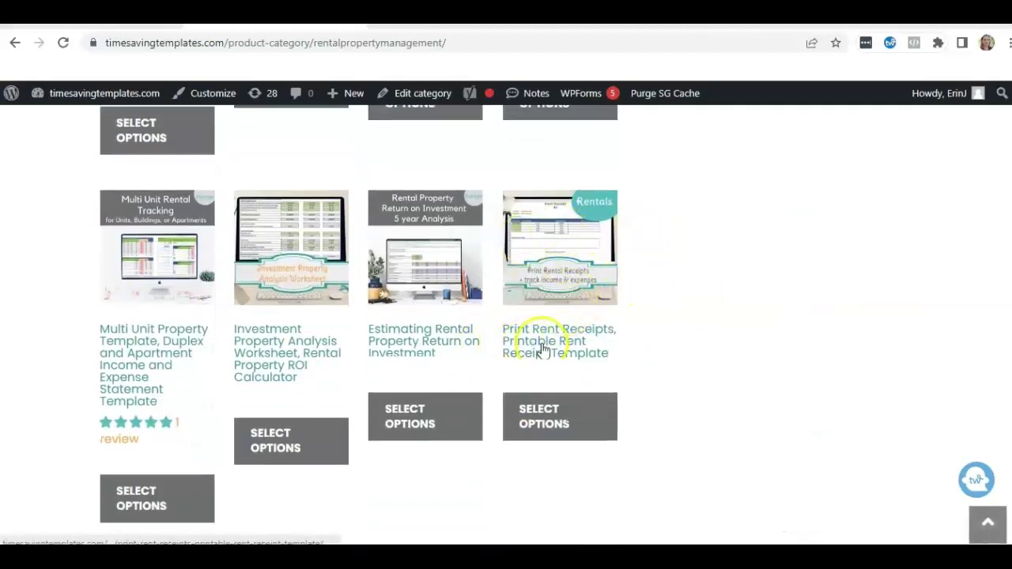
scroll(633, 253, "down", 1)
scroll(637, 253, "down", 1)
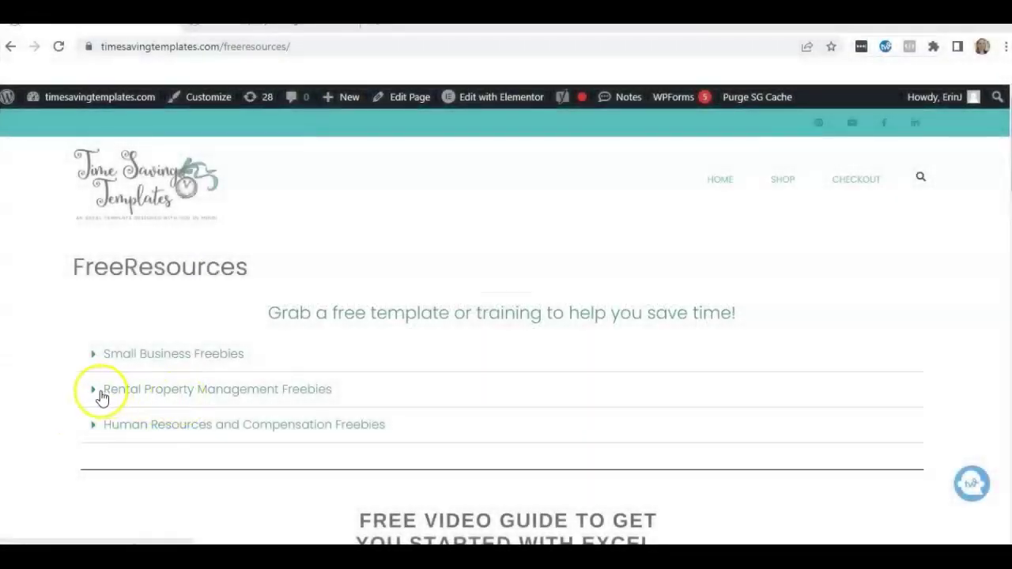
Step: Expand Rental Property Management Freebies and scroll to find the Property Improvement Template download
left_click(92, 390)
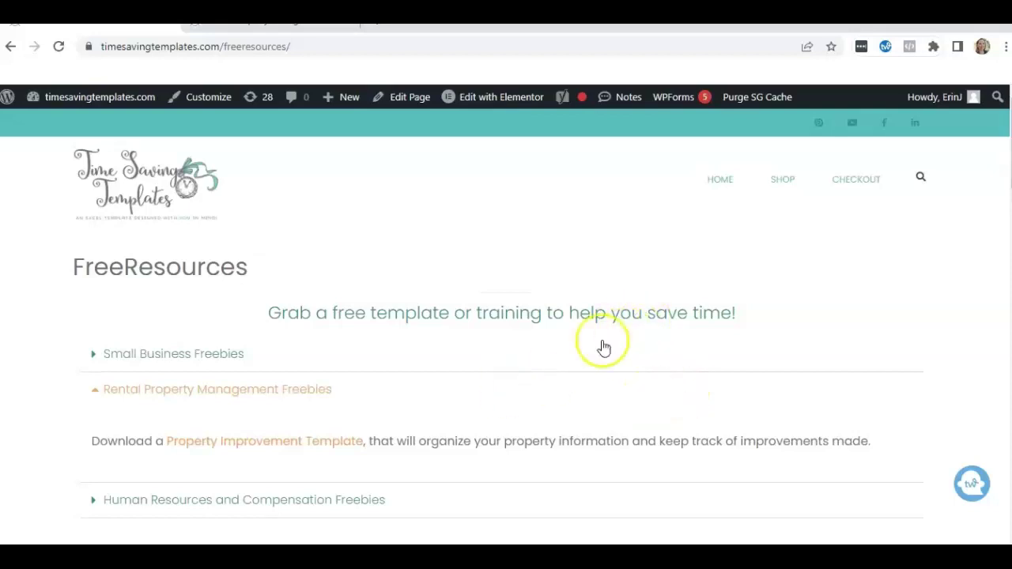
scroll(560, 360, "down", 3)
scroll(563, 362, "up", 2)
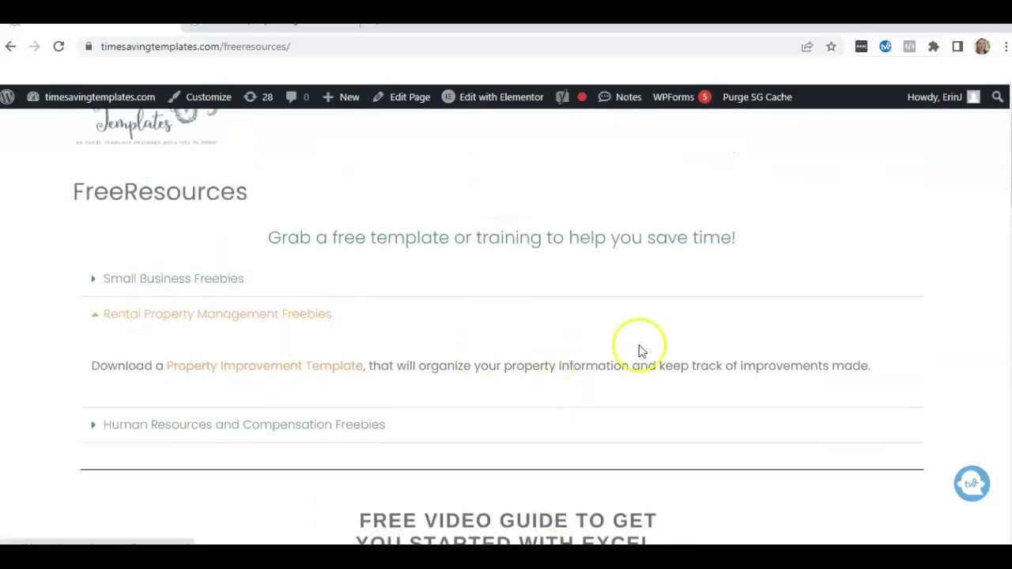
scroll(664, 356, "down", 3)
scroll(606, 364, "down", 6)
scroll(418, 243, "up", 12)
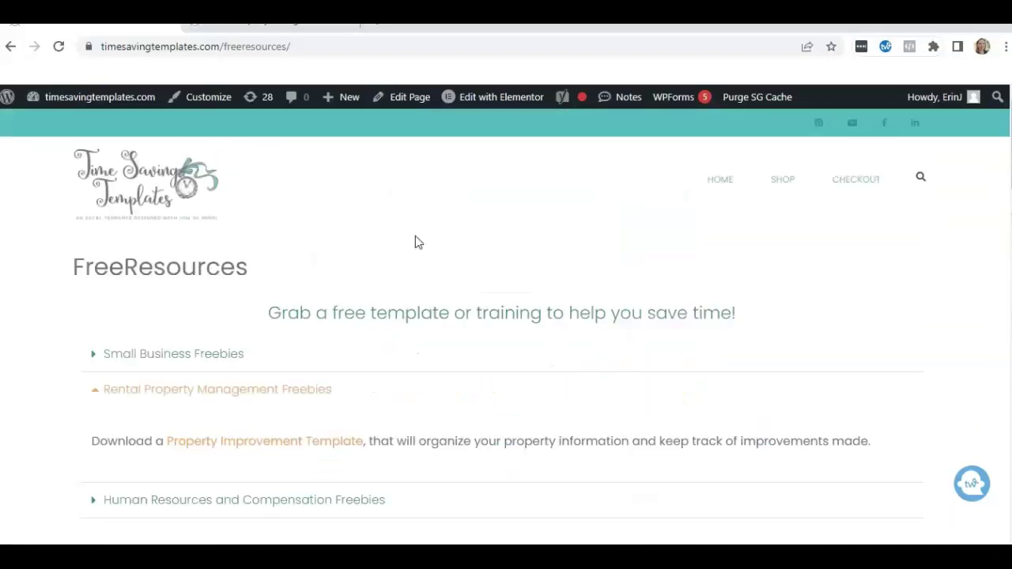